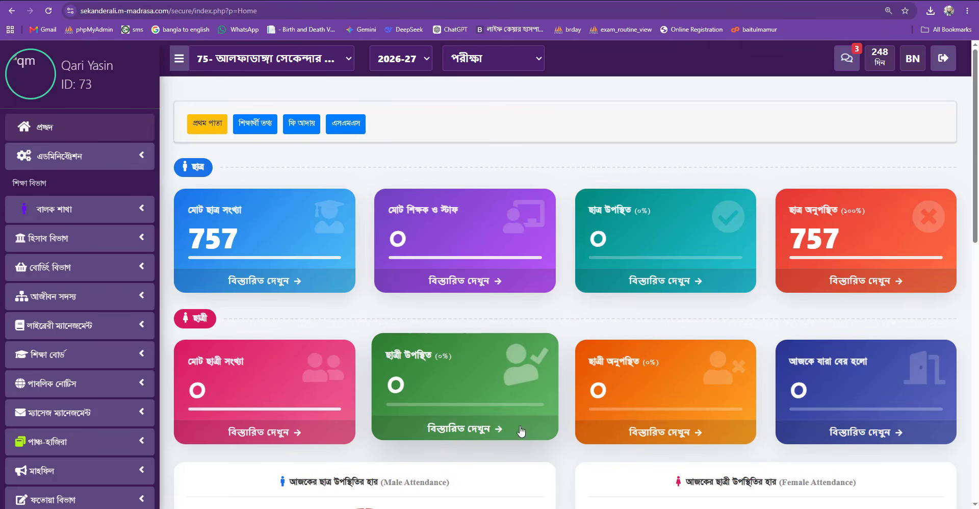
# View the blank পরীক্ষার্থী নিবন্ধন ফরম image in the photo viewer and minimize it to return to the madrasa site.
pyautogui.click(449, 507)
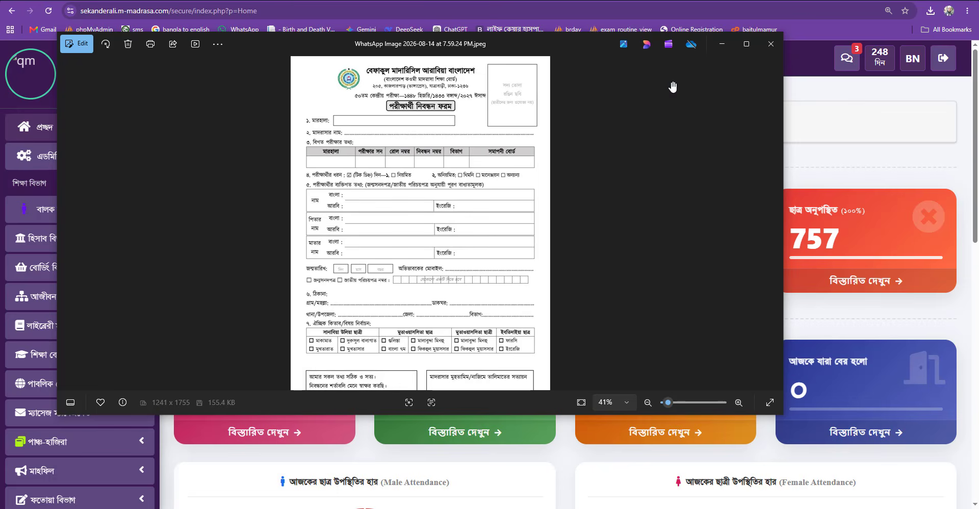
pyautogui.click(723, 46)
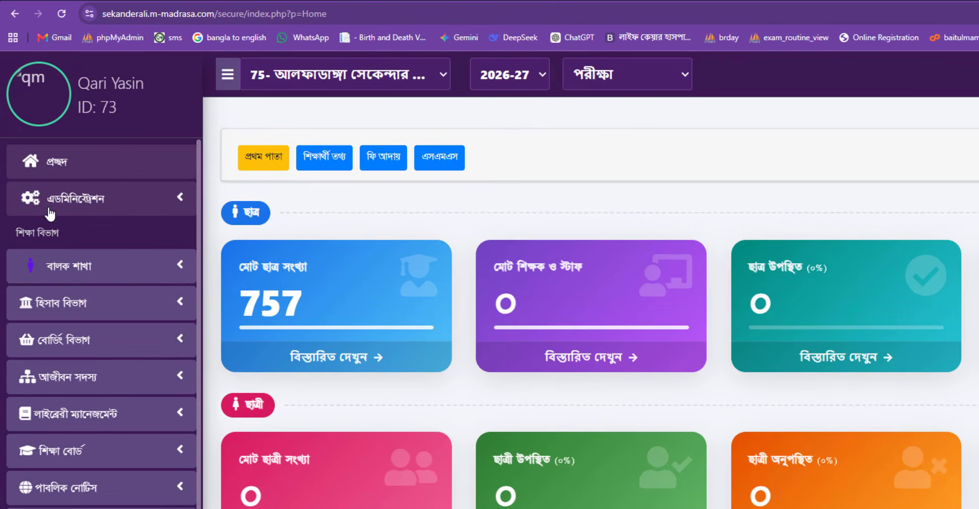
# Look up the signed-in user's permissions by user ID in the user setup and review them down to শিক্ষা বোর্ড.
pyautogui.click(77, 205)
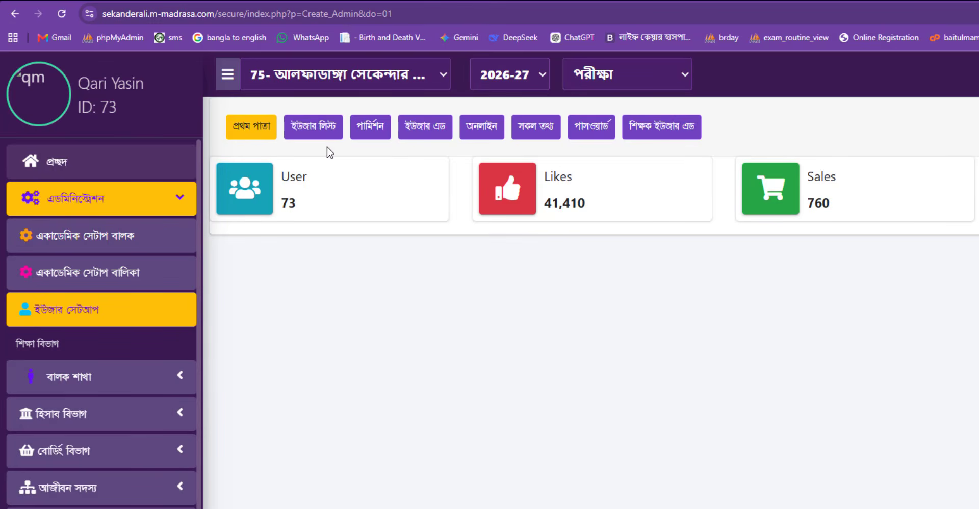
pyautogui.click(370, 127)
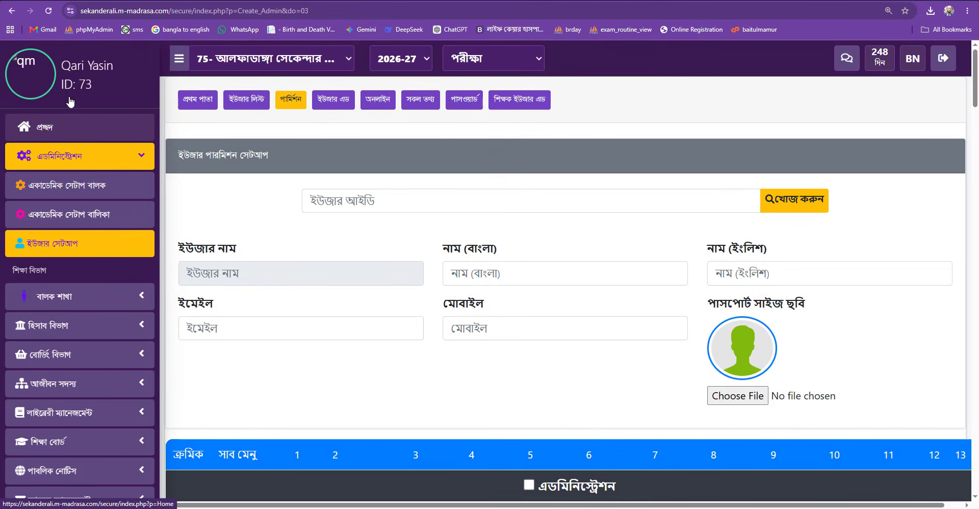
pyautogui.moveTo(95, 85); pyautogui.dragTo(87, 88)
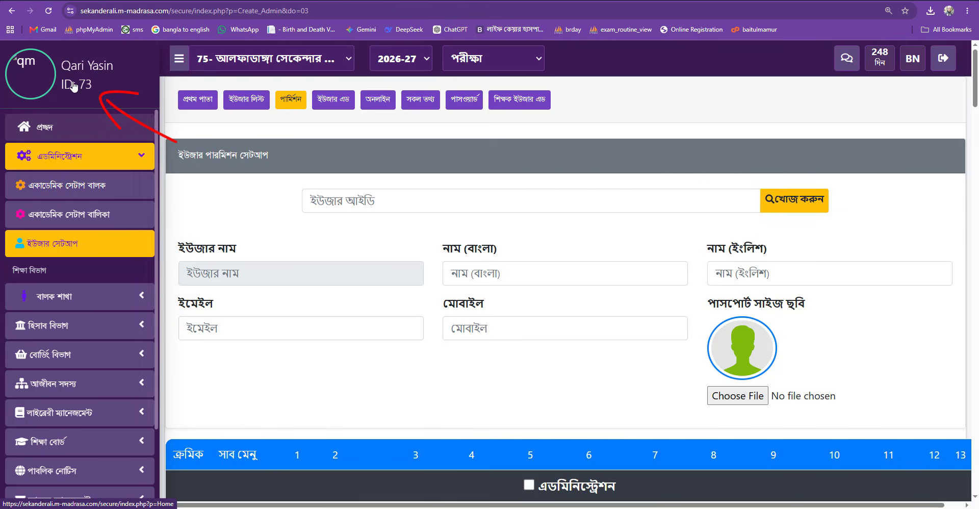
pyautogui.click(321, 203)
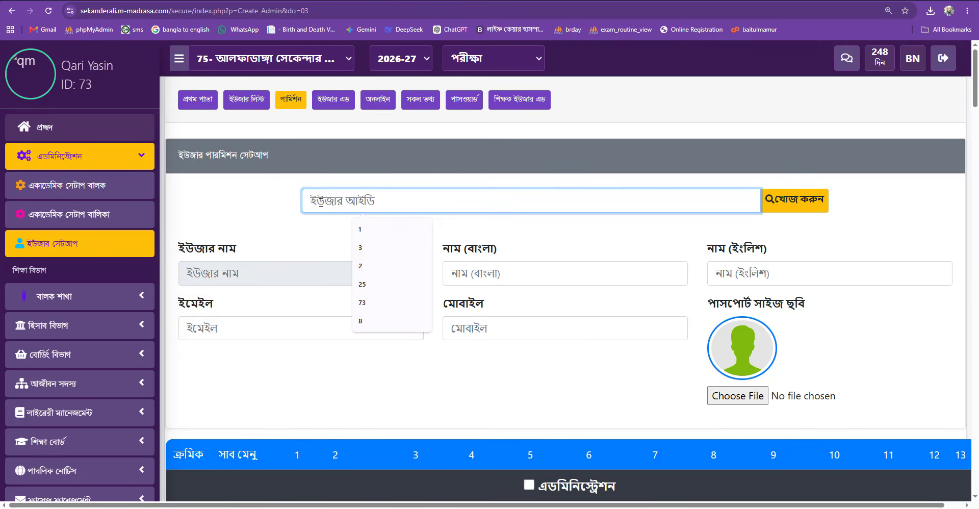
pyautogui.write('73')
pyautogui.press('Return')
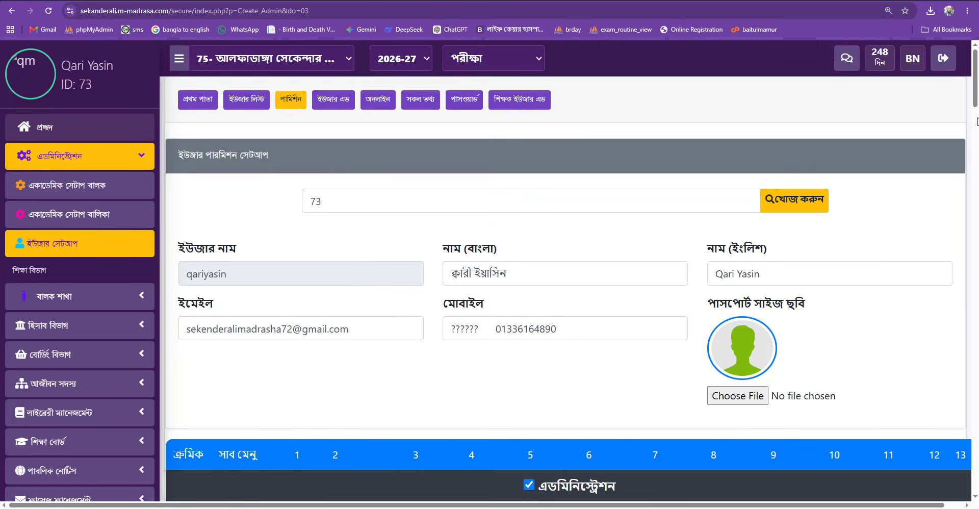
pyautogui.scroll(-12, 977, 121)
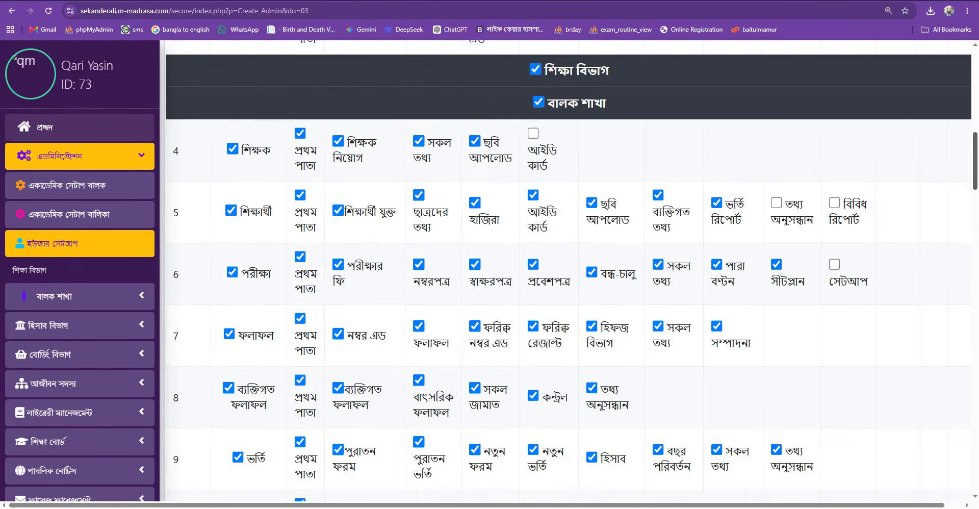
pyautogui.scroll(-15, 571, 268)
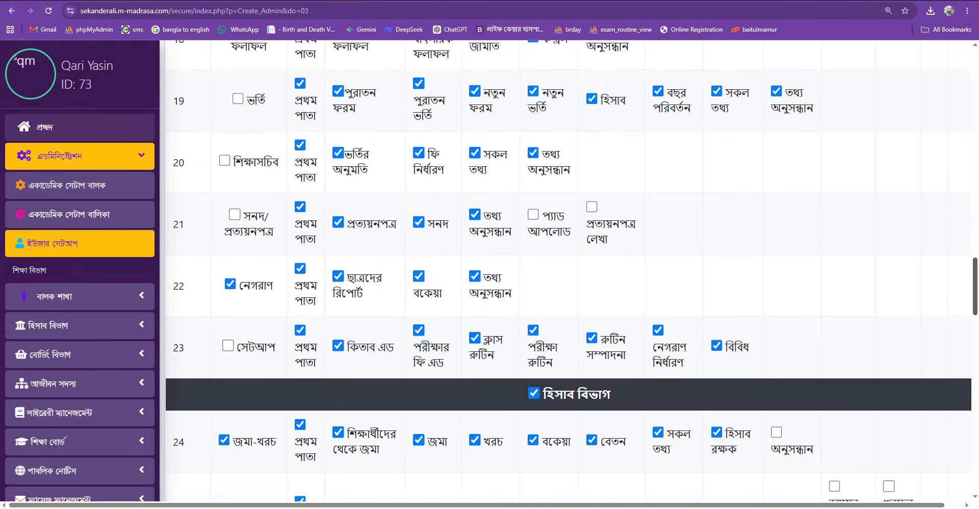
pyautogui.scroll(-8, 974, 352)
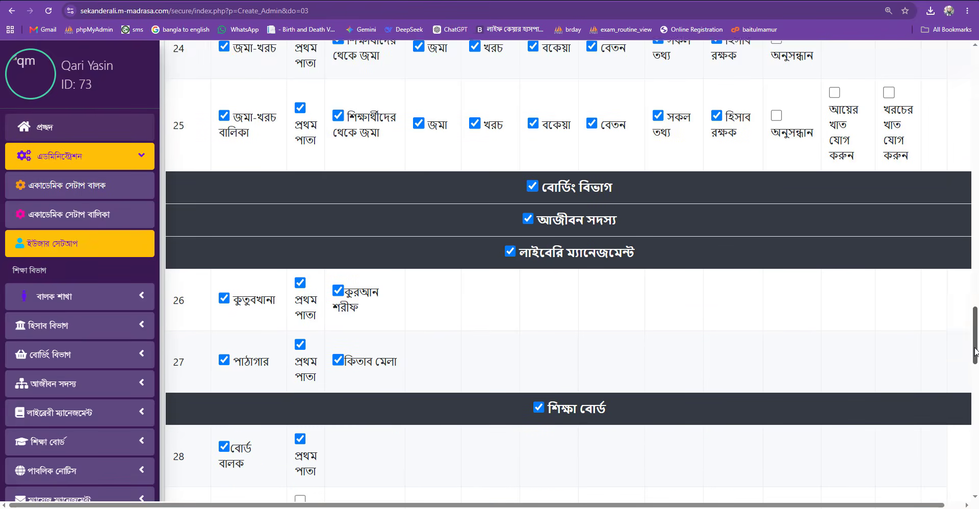
pyautogui.scroll(-1, 974, 352)
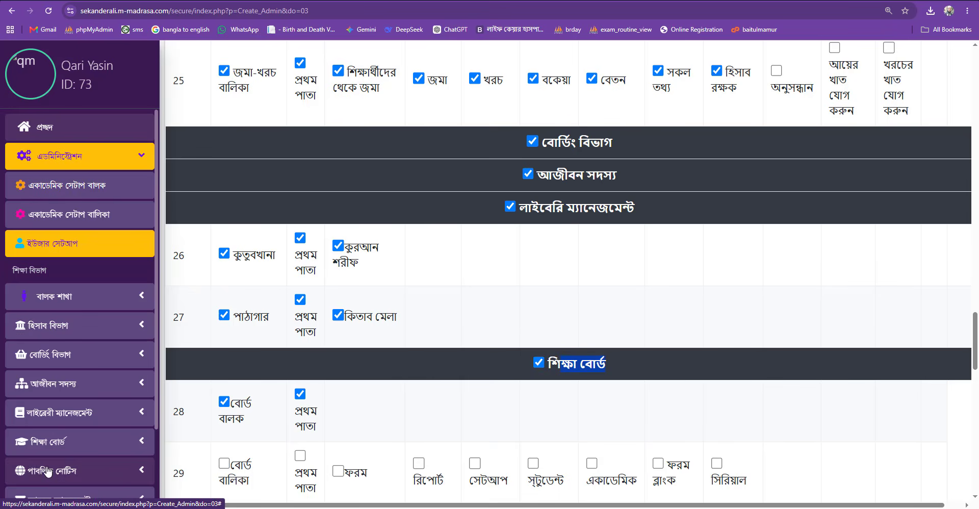
# Open the বোর্ড জামাত সেটআপ page of the শিক্ষা বোর্ড section.
pyautogui.click(35, 450)
pyautogui.click(44, 472)
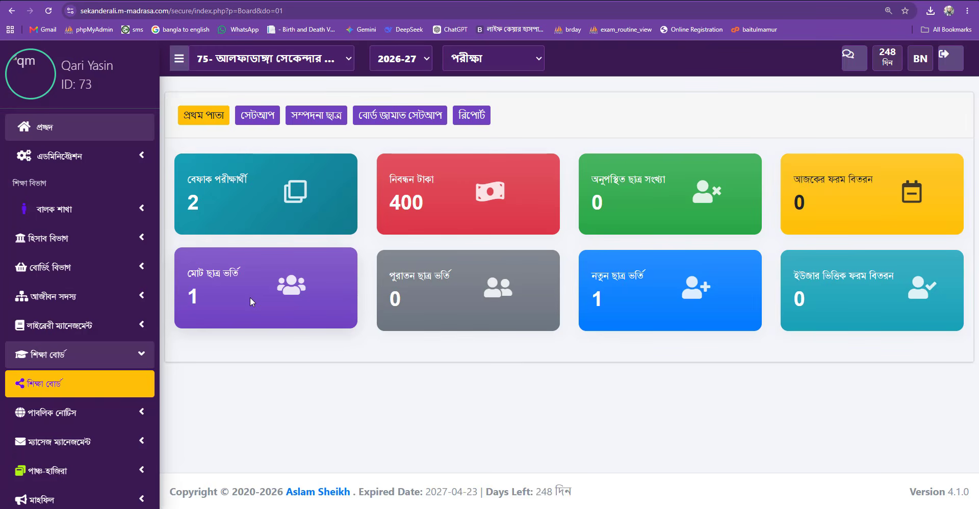
pyautogui.click(391, 118)
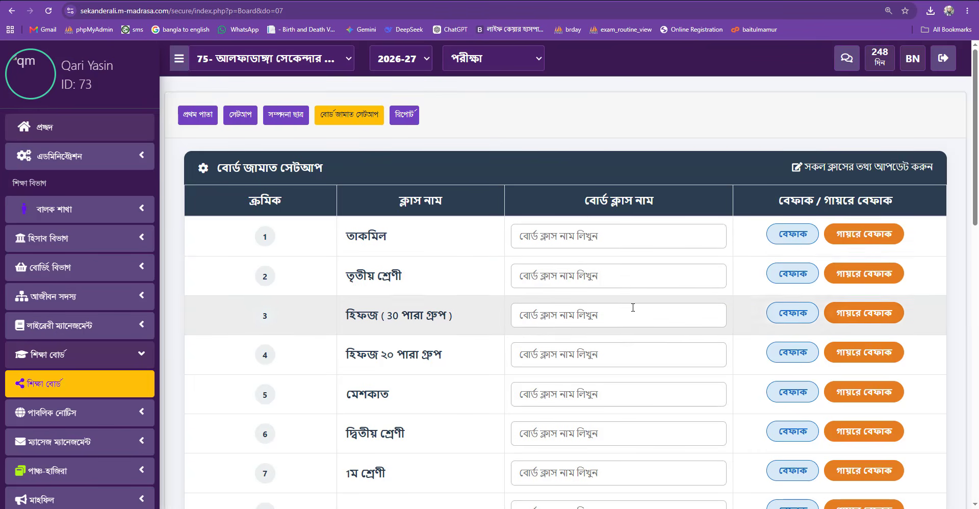
# Examine the board class name and the বেফাক / গায়রে বেফাক setting of the নাহবেমীর class.
pyautogui.scroll(-8, 633, 286)
pyautogui.scroll(-1, 632, 318)
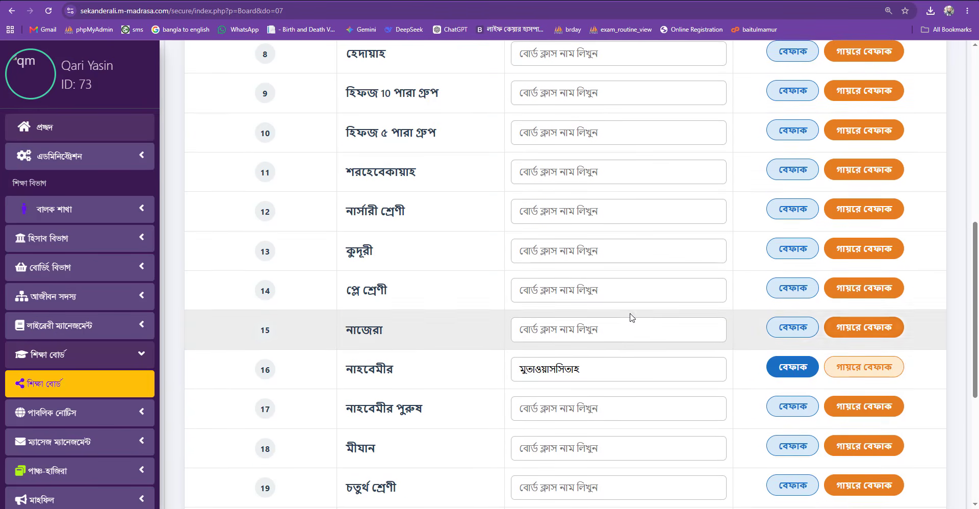
pyautogui.moveTo(336, 368); pyautogui.dragTo(373, 368)
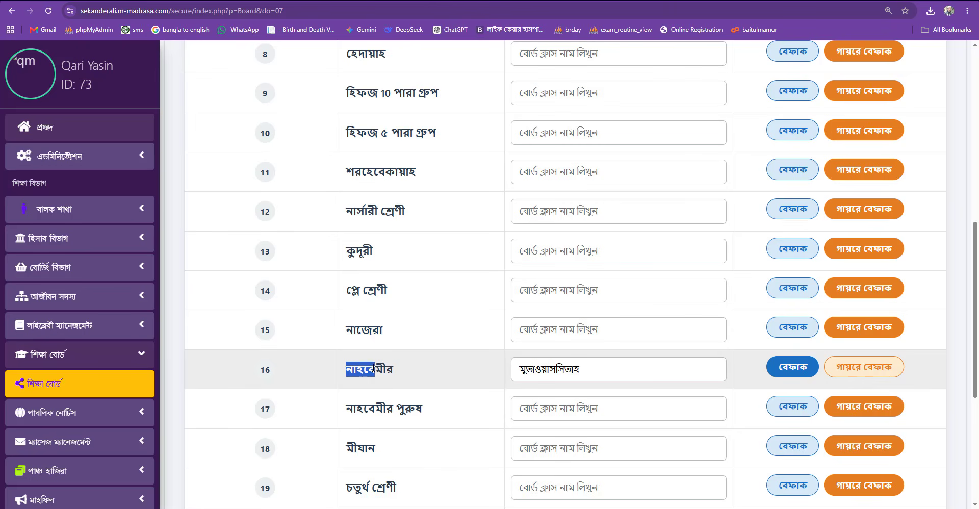
pyautogui.click(604, 376)
pyautogui.moveTo(604, 376); pyautogui.dragTo(521, 370)
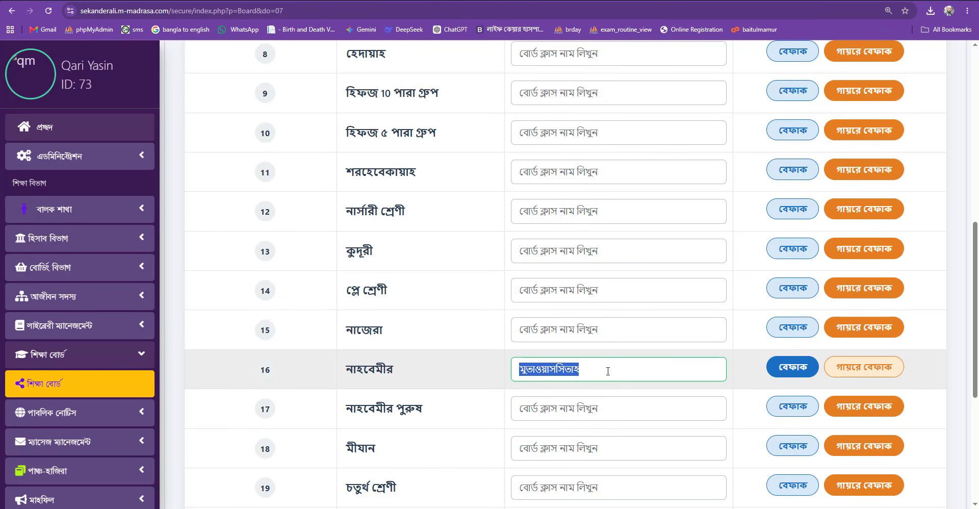
pyautogui.click(757, 382)
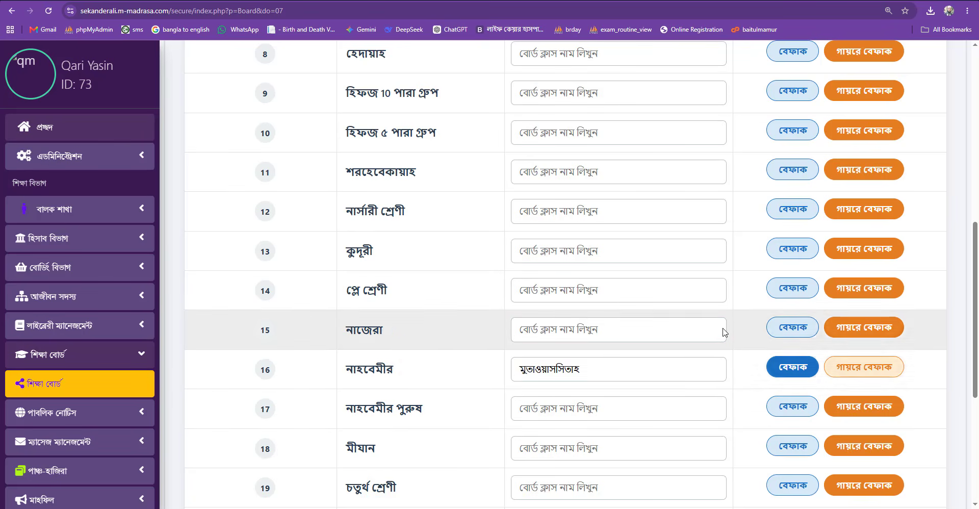
pyautogui.moveTo(581, 369); pyautogui.dragTo(518, 369)
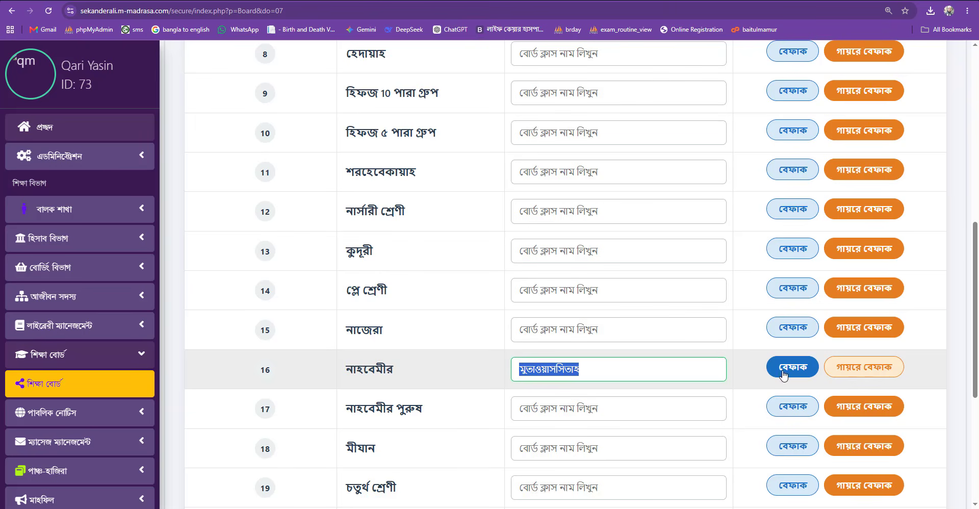
pyautogui.hotkey('alt', 'Tab')
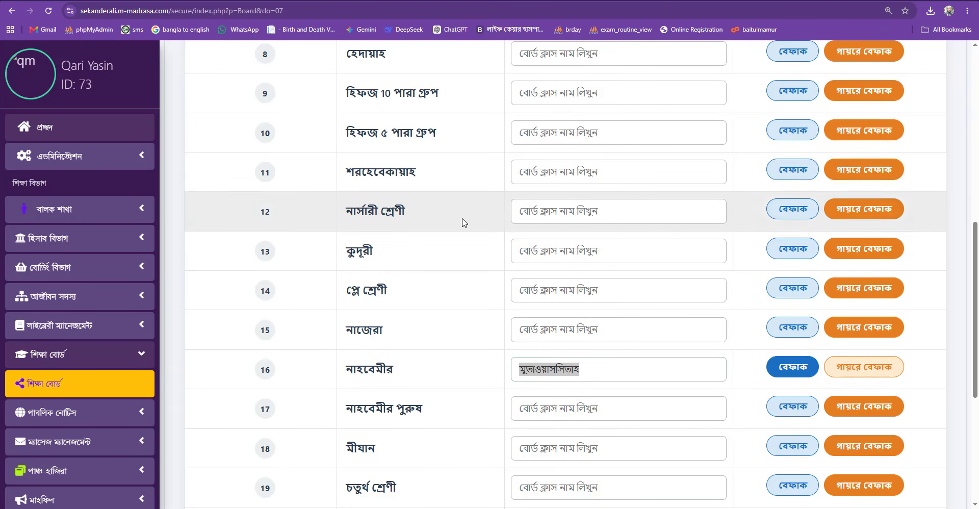
# Set the board class name of মেশকাত to ফজিলত, mark the class as বেফাক and save the class setup.
pyautogui.scroll(4, 505, 225)
pyautogui.moveTo(347, 139); pyautogui.dragTo(460, 146)
pyautogui.click(546, 141)
pyautogui.write('ফজিলত')
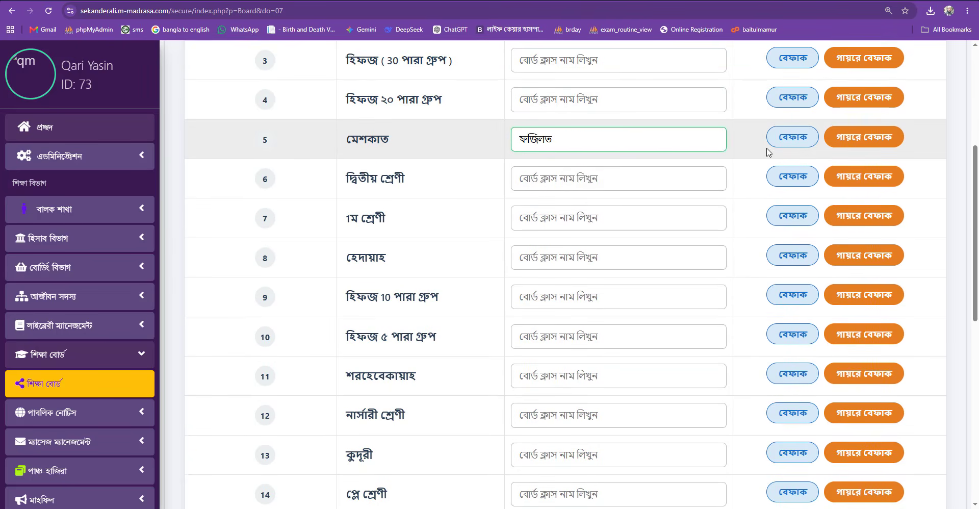
pyautogui.click(788, 139)
pyautogui.scroll(-6, 563, 301)
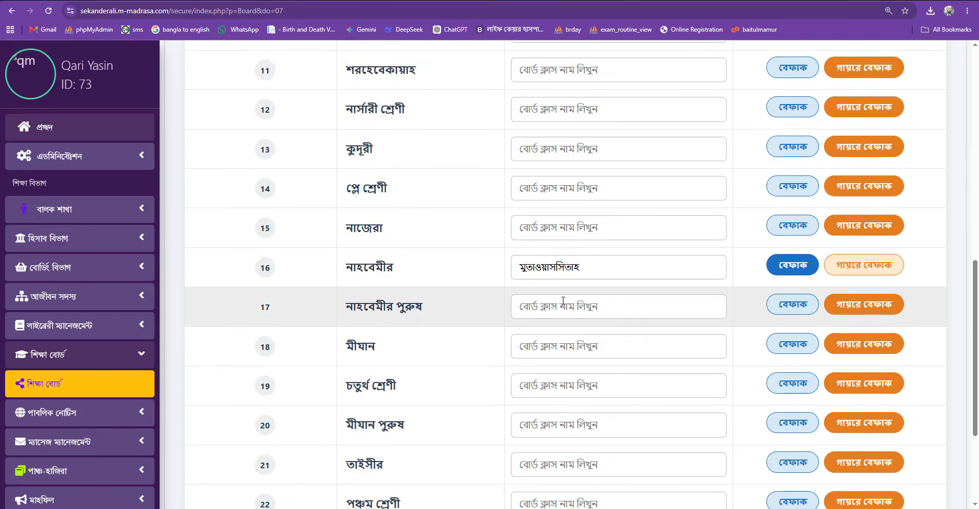
pyautogui.scroll(-4, 562, 300)
pyautogui.click(471, 427)
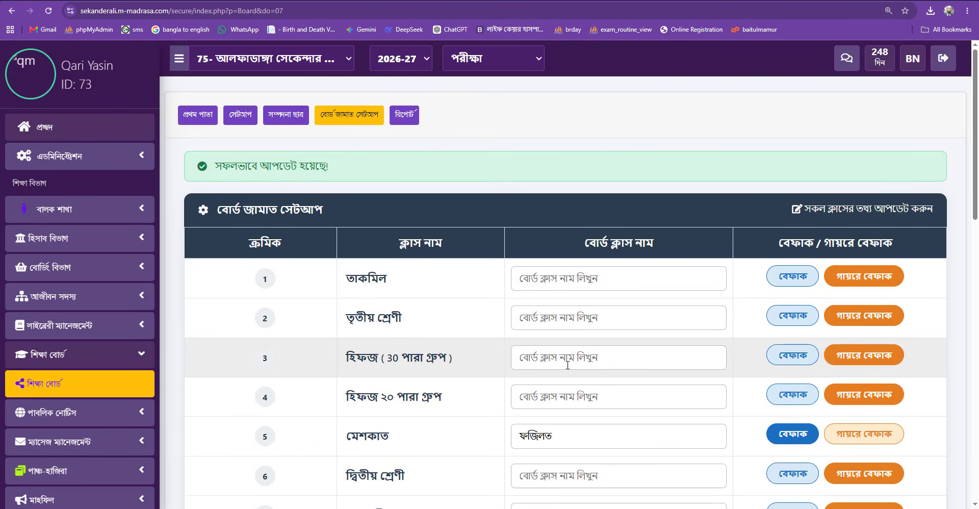
pyautogui.moveTo(572, 432); pyautogui.dragTo(520, 435)
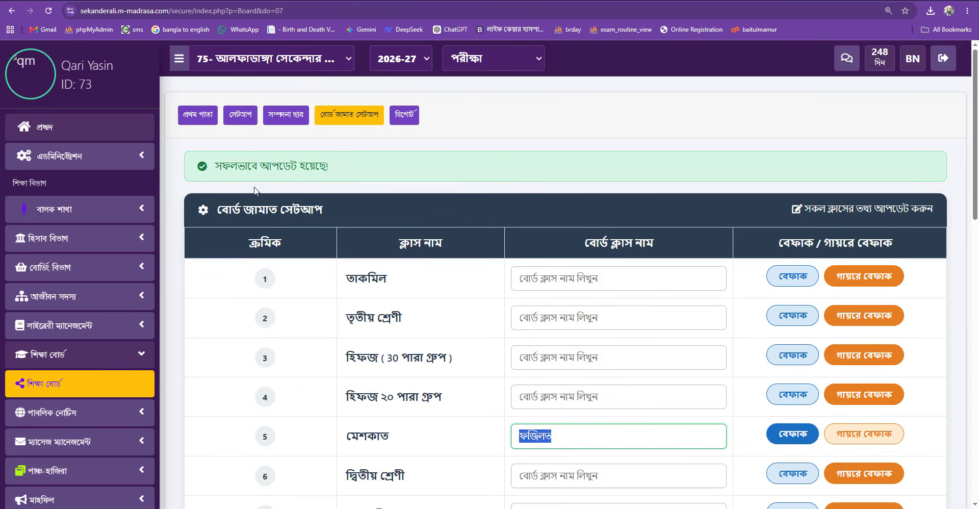
# Open the board's student সেটআপ page and list the students of নাহবেমীর - মুতাওয়াসসিতাহ, trying মেশকাত - ফজিলত first.
pyautogui.click(235, 119)
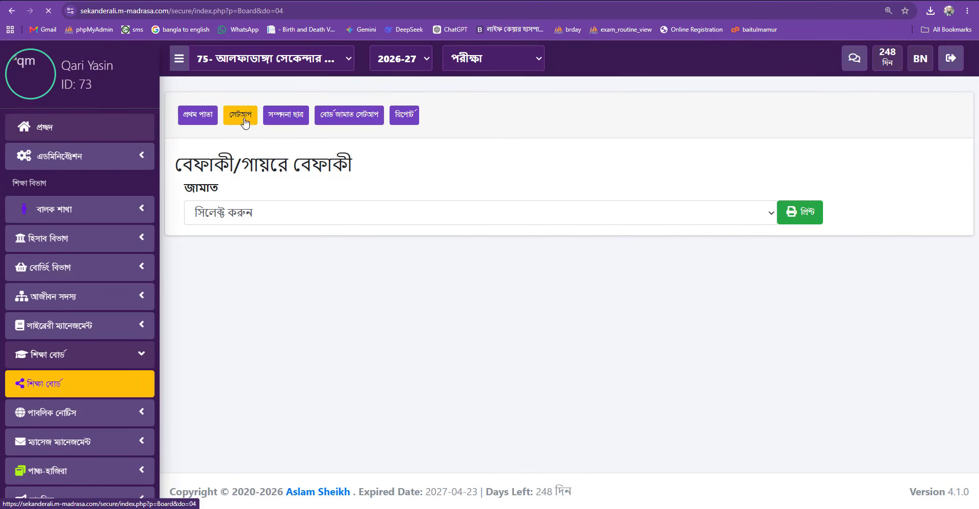
pyautogui.click(231, 216)
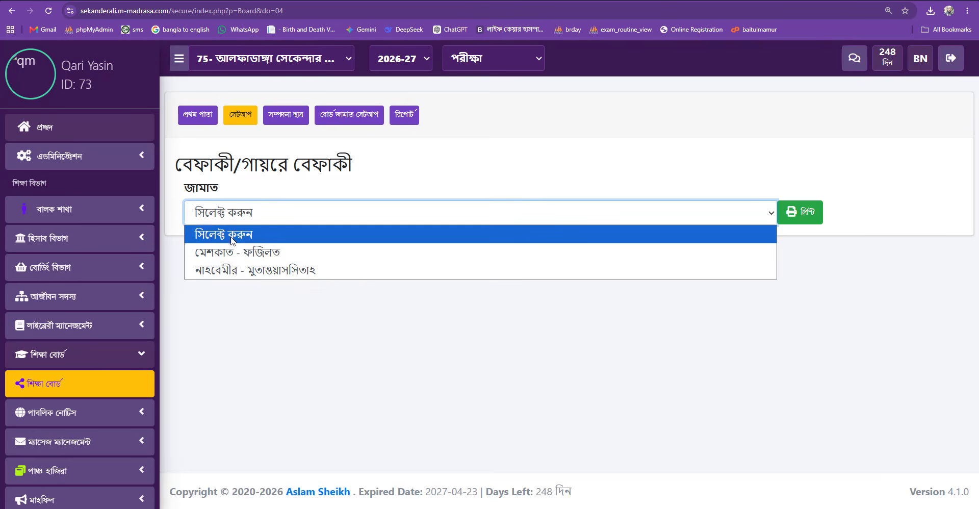
pyautogui.click(235, 256)
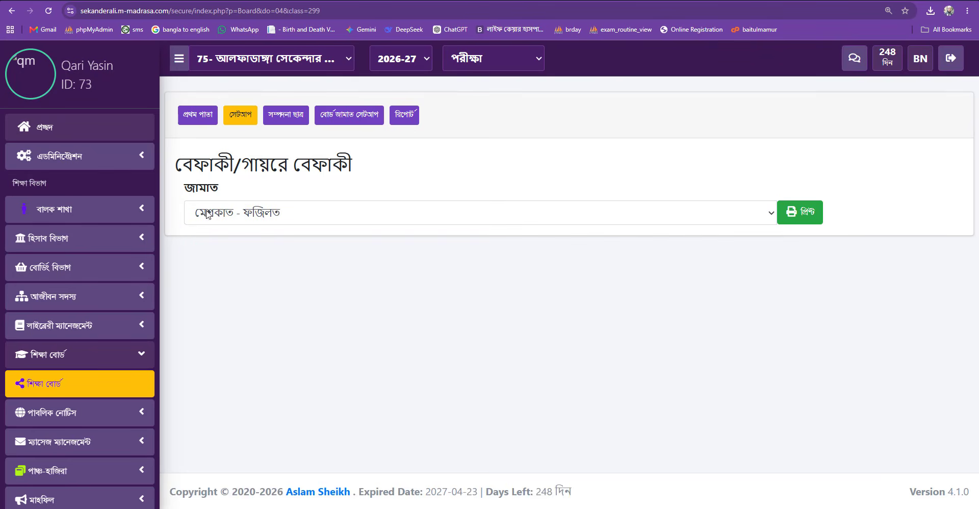
pyautogui.click(258, 215)
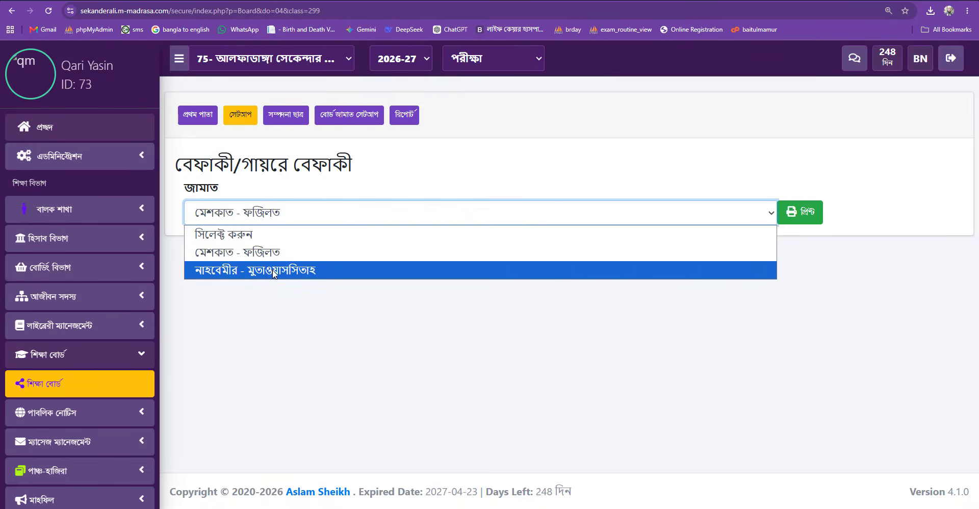
pyautogui.click(252, 270)
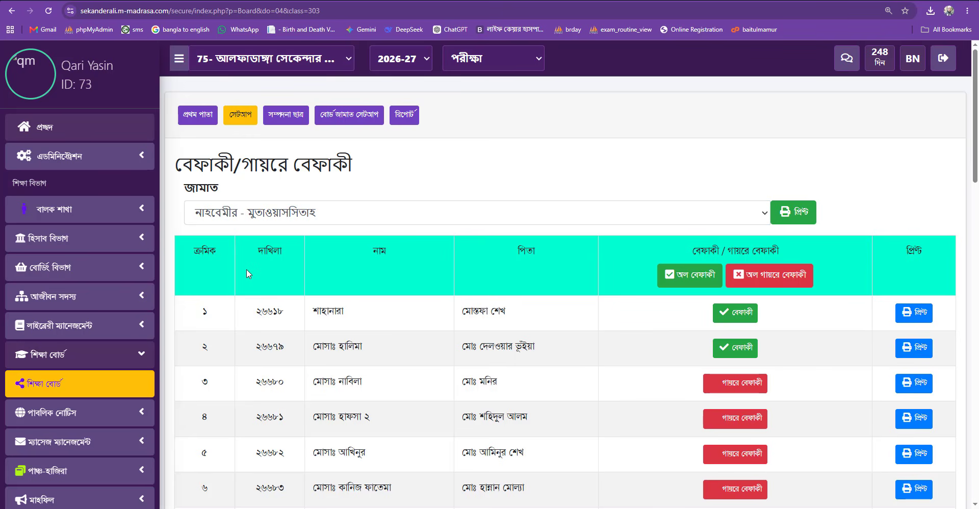
# Switch the first two students to গায়রে বেফাকী and review the class's student list to its end.
pyautogui.click(732, 350)
pyautogui.click(734, 314)
pyautogui.scroll(-3, 838, 320)
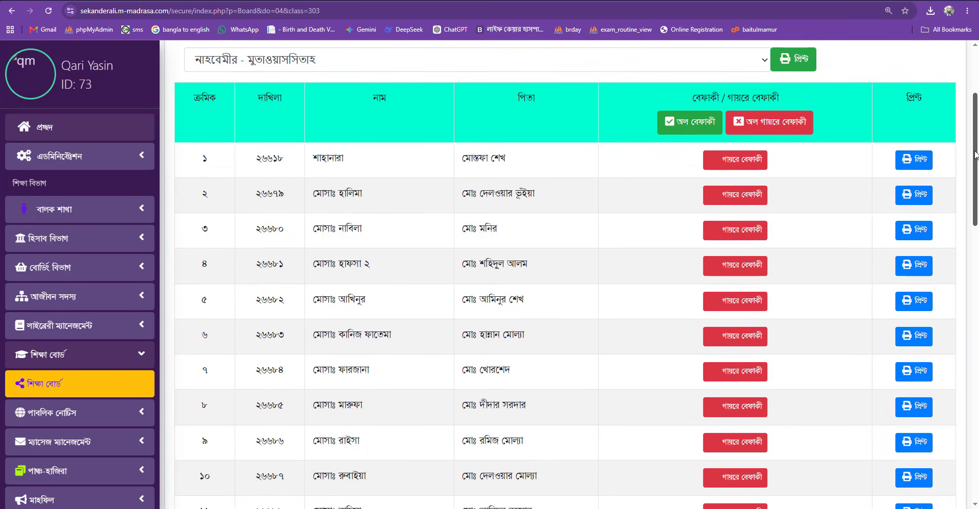
pyautogui.moveTo(972, 158); pyautogui.dragTo(952, 425)
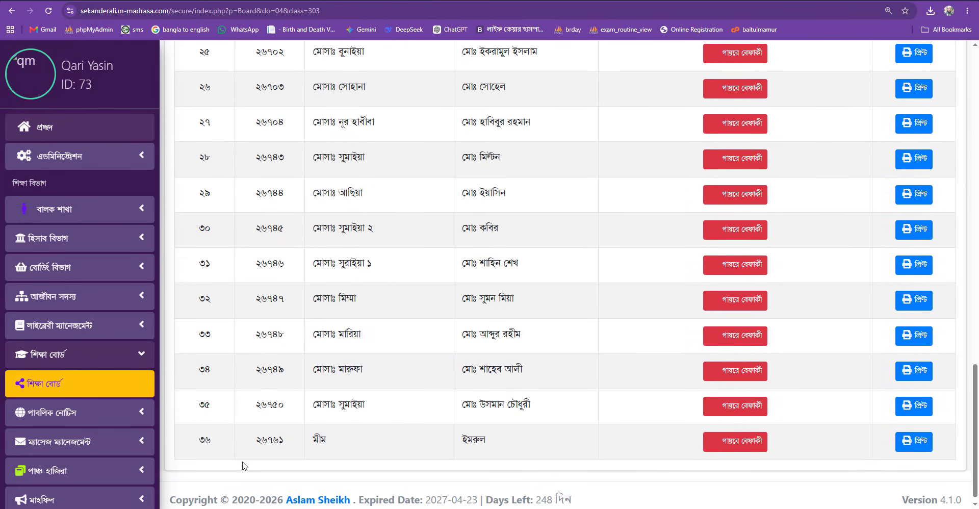
pyautogui.doubleClick(209, 442)
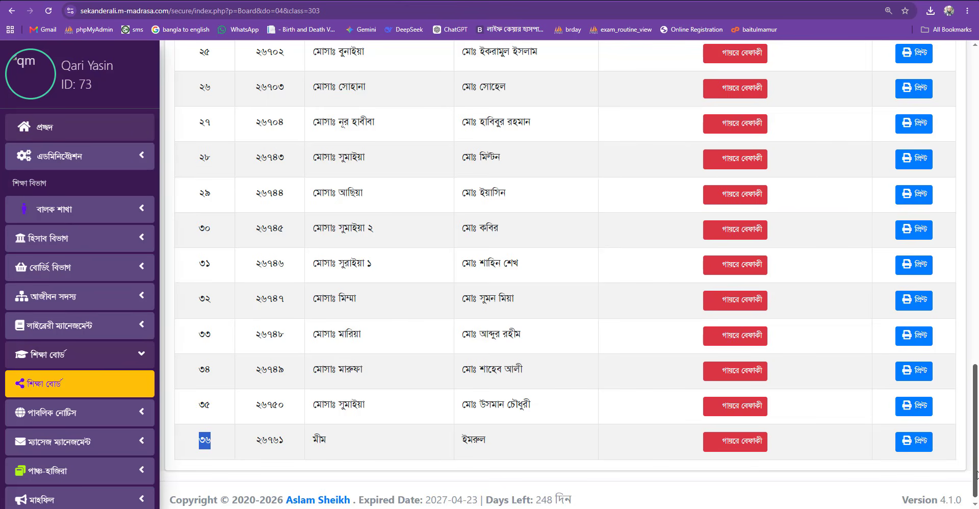
pyautogui.moveTo(975, 463); pyautogui.dragTo(967, 209)
pyautogui.scroll(3, 901, 229)
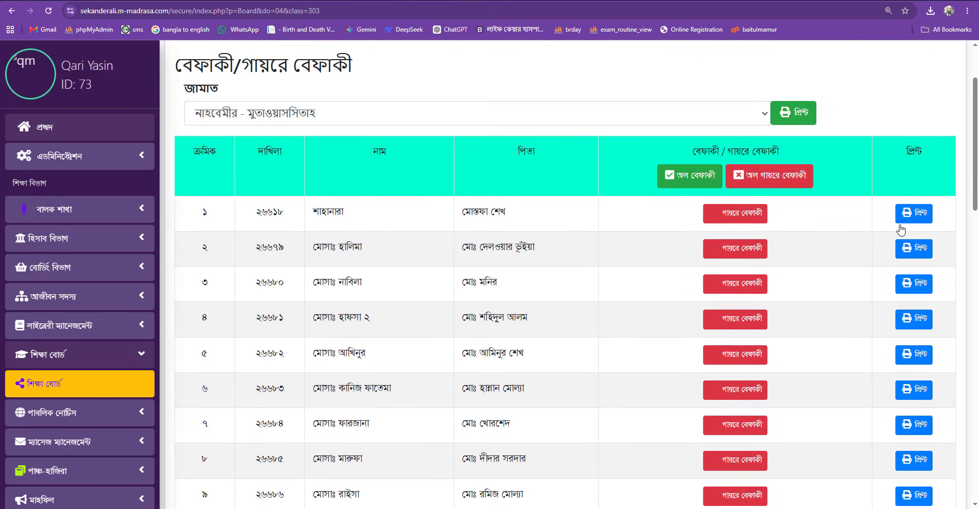
# Mark all students of the class as বেফাকী, and switch only the fifth student to গায়রে বেফাকী.
pyautogui.click(686, 176)
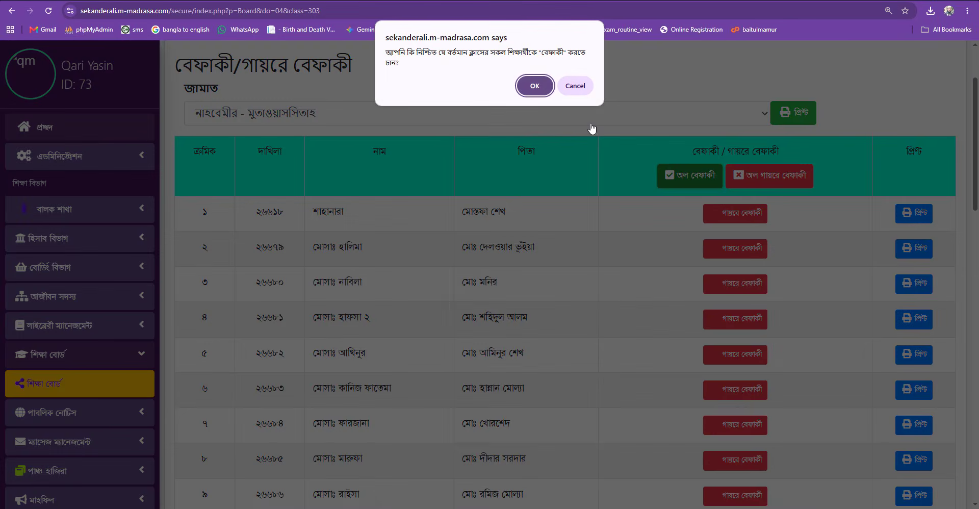
pyautogui.click(523, 87)
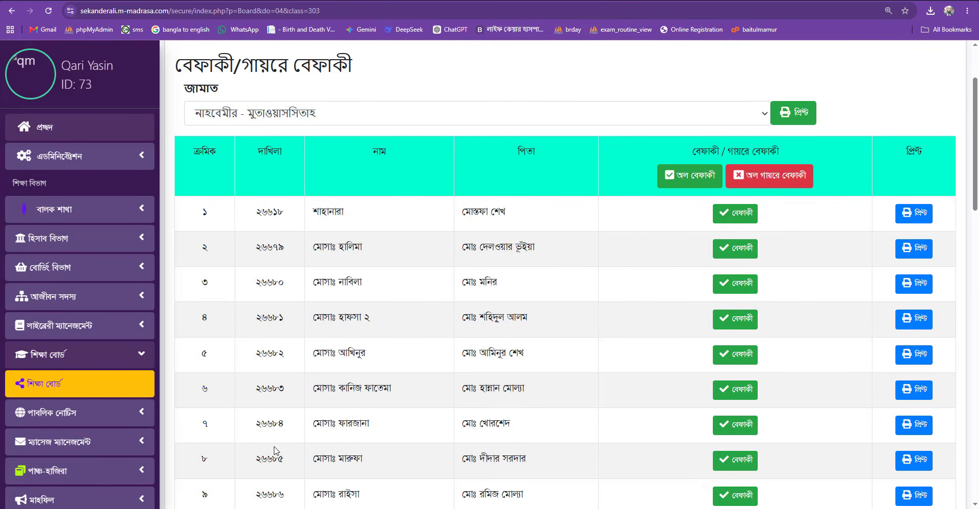
pyautogui.scroll(-3, 274, 450)
pyautogui.scroll(3, 606, 339)
pyautogui.click(735, 355)
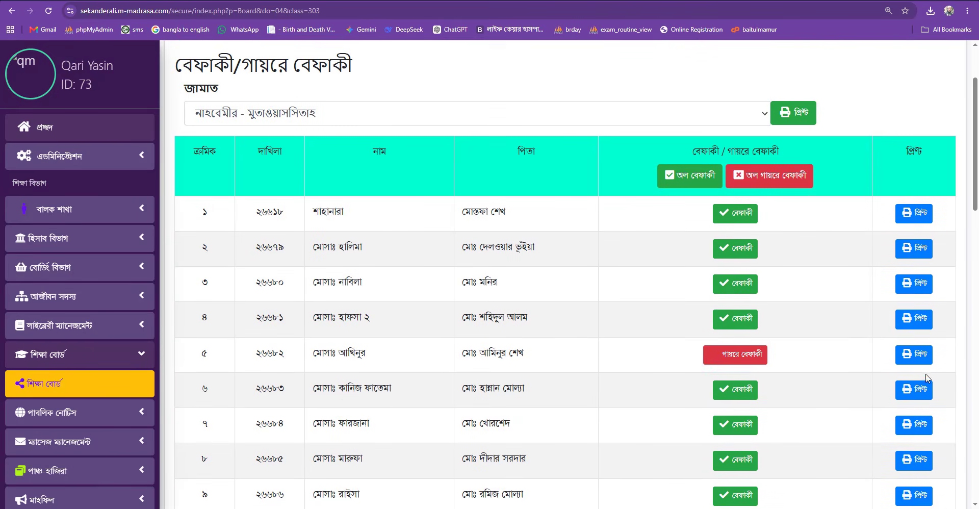
# Switch the sixth student to গায়রে বেফাকী, and open the fourth student's exam registration form to review it.
pyautogui.click(742, 395)
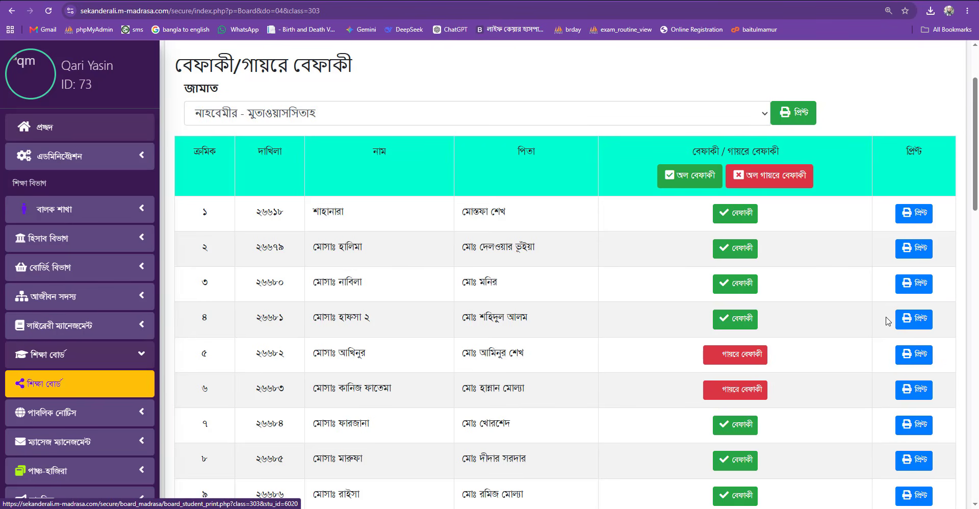
pyautogui.click(915, 319)
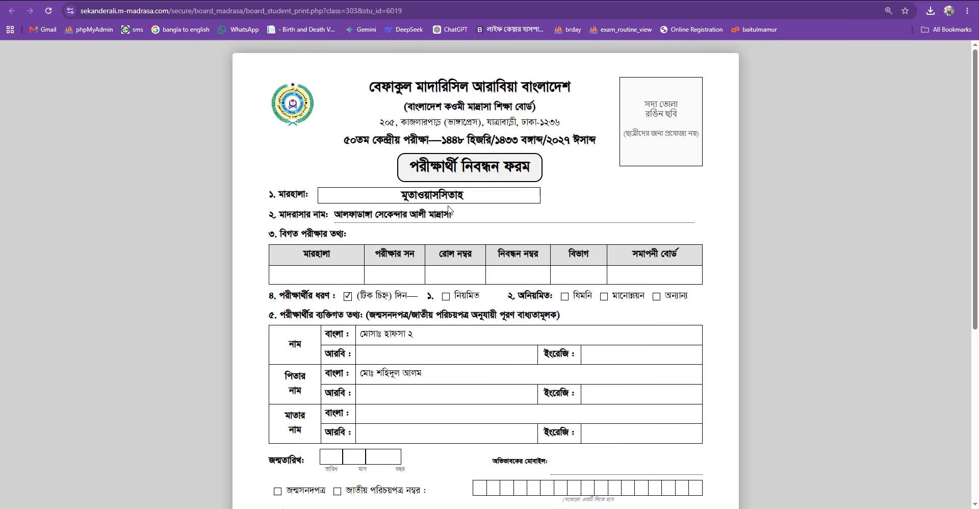
pyautogui.scroll(-6, 780, 236)
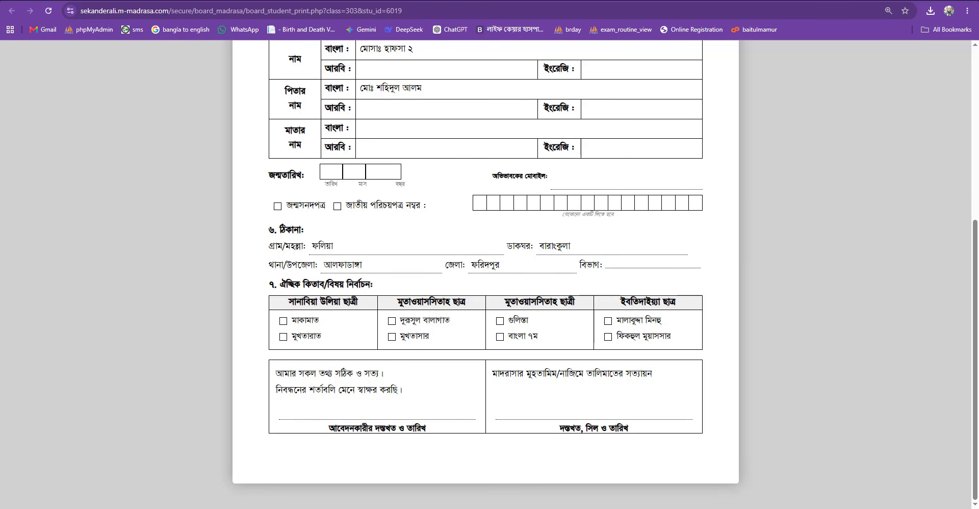
pyautogui.scroll(10, 970, 315)
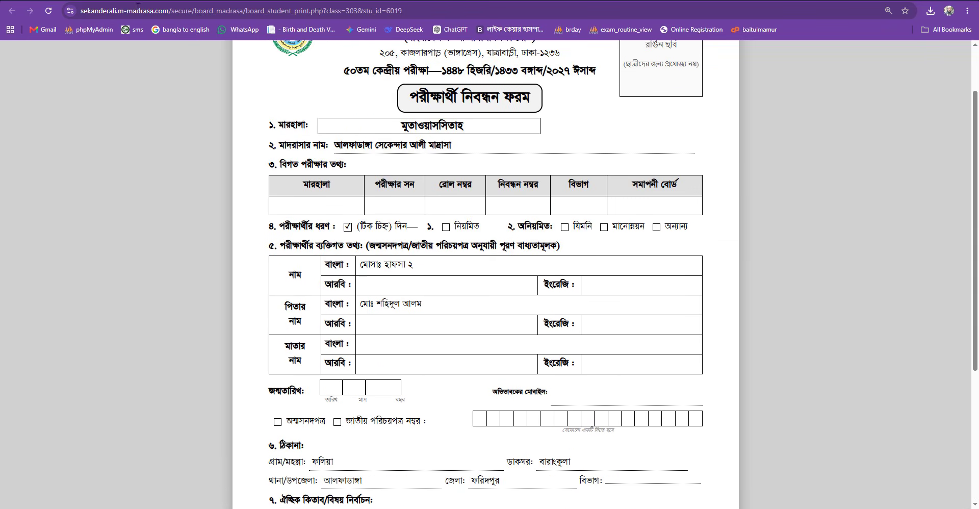
pyautogui.hotkey('ctrl', 'w')
# Open the first student's exam registration form, review its personal and address details, and close it.
pyautogui.moveTo(303, 213); pyautogui.dragTo(373, 217)
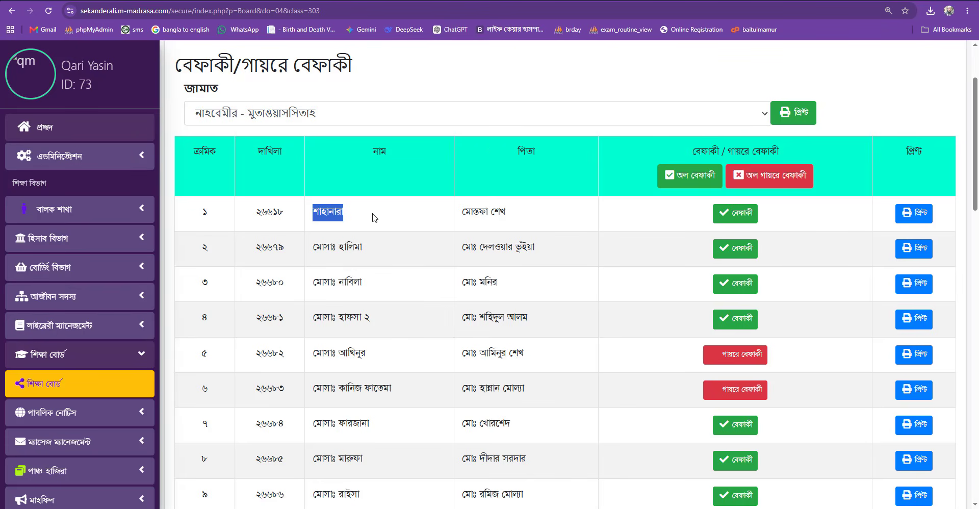
pyautogui.doubleClick(273, 212)
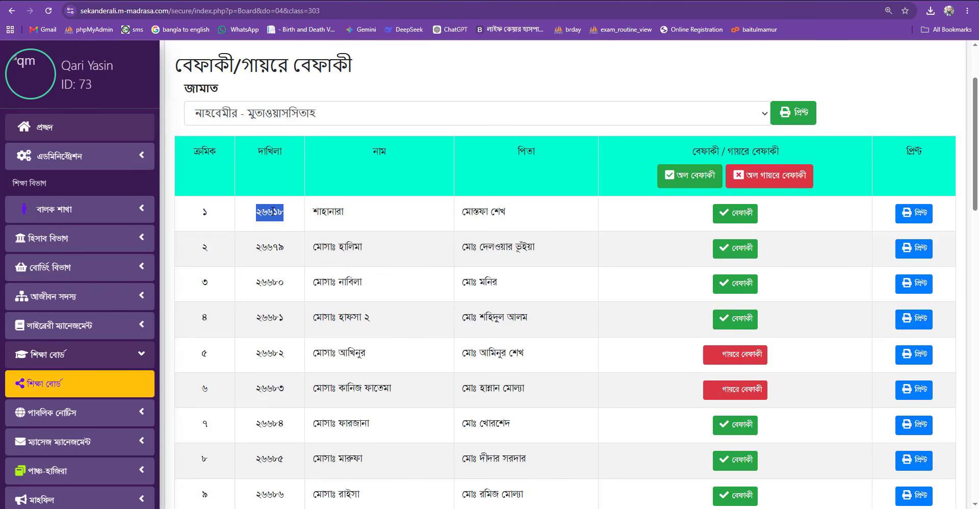
pyautogui.click(905, 217)
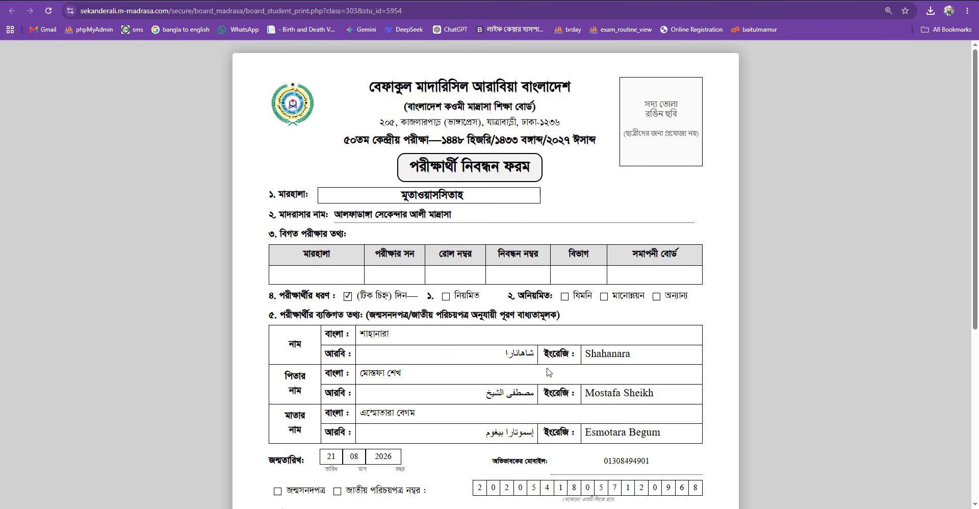
pyautogui.moveTo(499, 393); pyautogui.dragTo(642, 394)
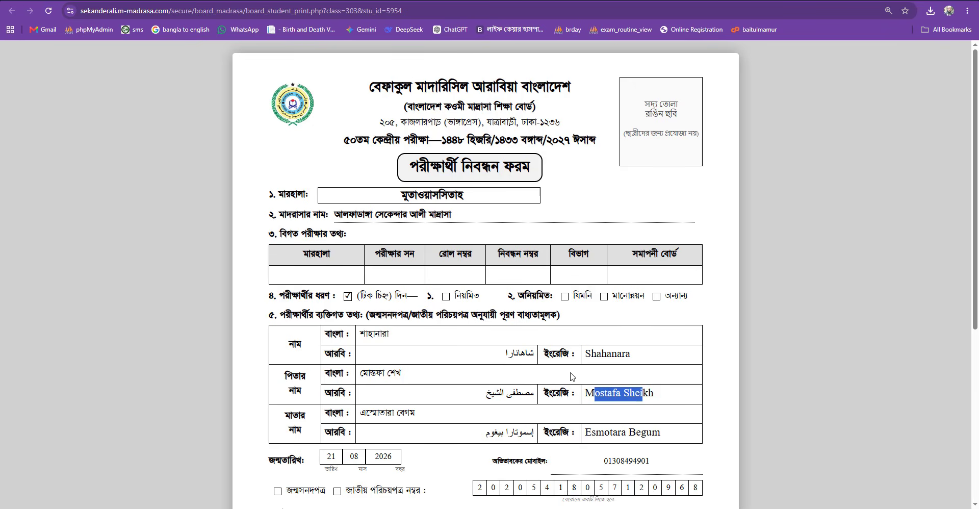
pyautogui.doubleClick(387, 335)
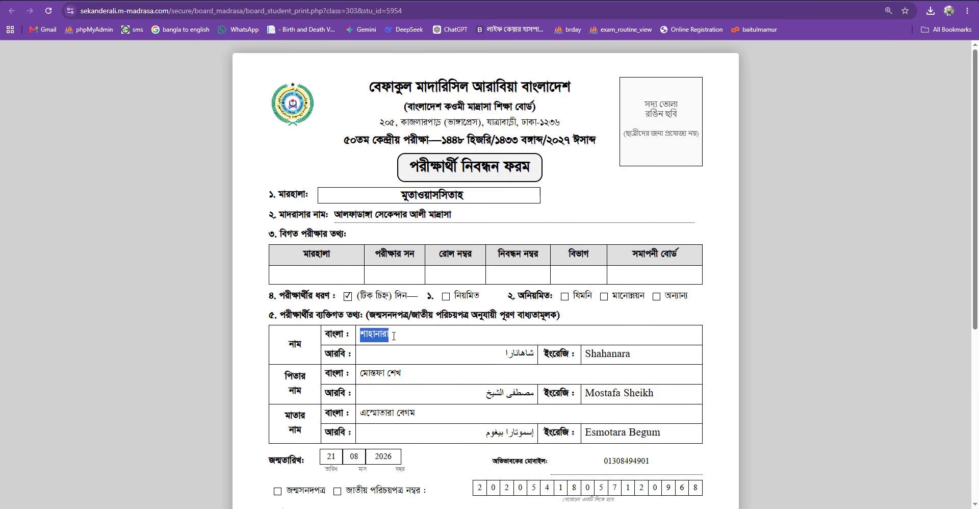
pyautogui.middleClick(860, 313)
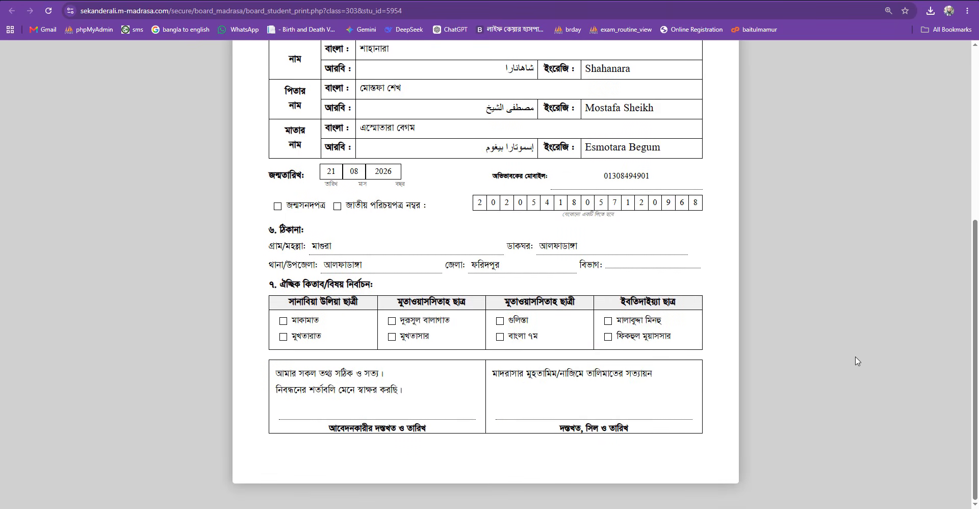
pyautogui.hotkey('ctrl', 'w')
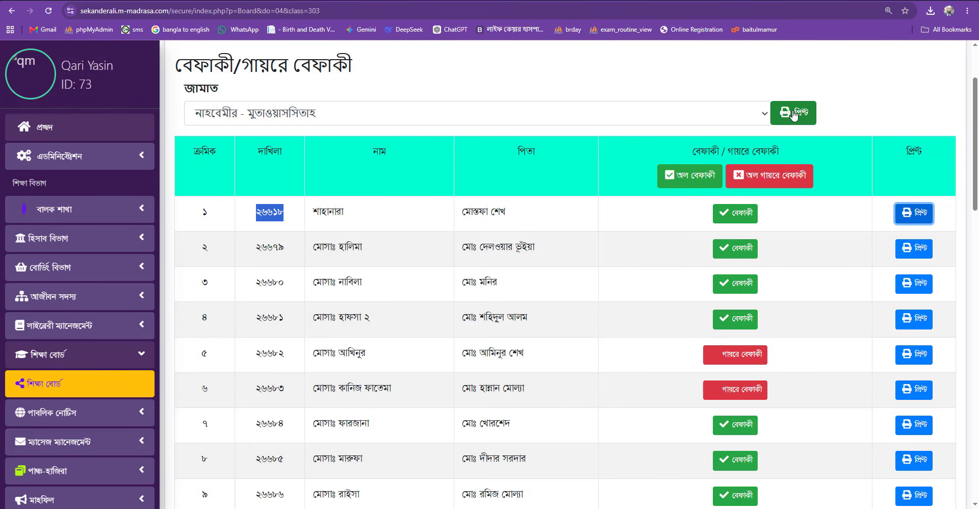
# Open the exam registration forms of the whole নাহবেমীর - মুতাওয়াসসিতাহ class, review the first ones and close them.
pyautogui.doubleClick(200, 89)
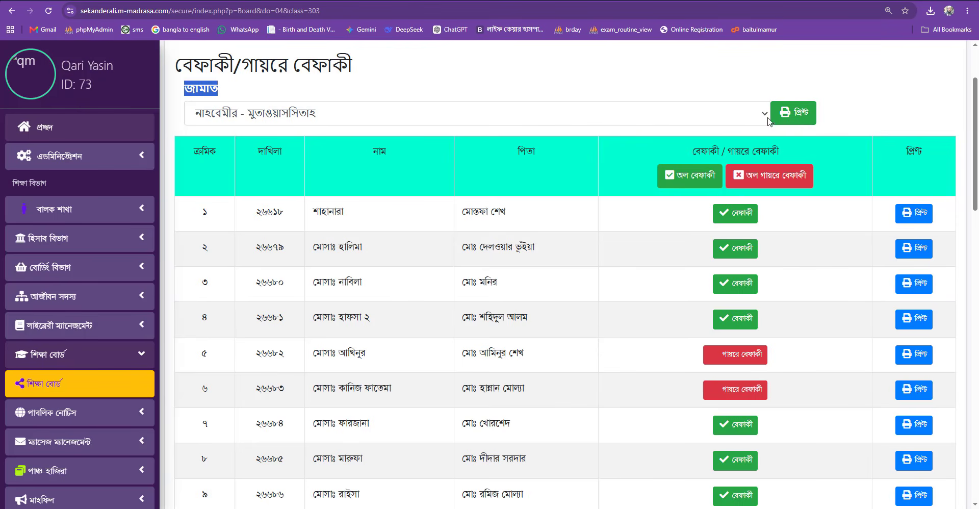
pyautogui.click(793, 115)
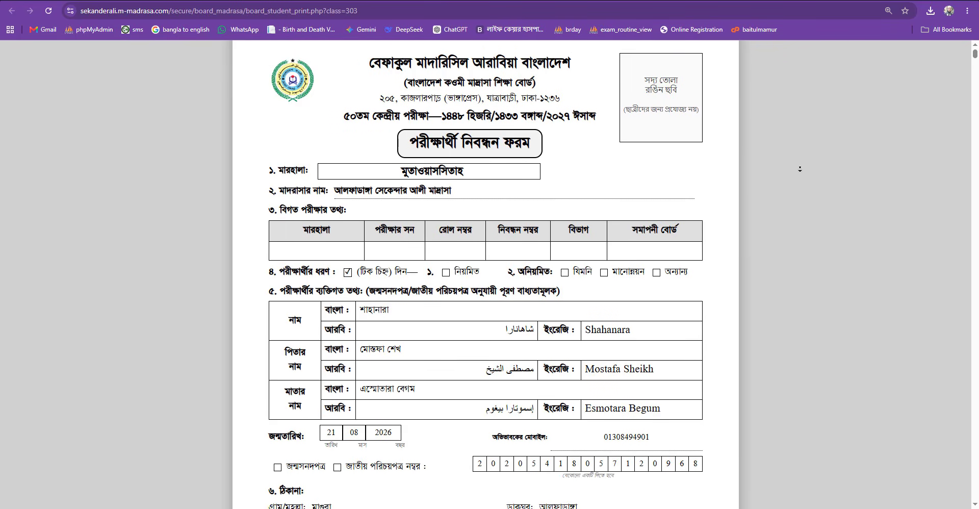
pyautogui.scroll(-2, 802, 154)
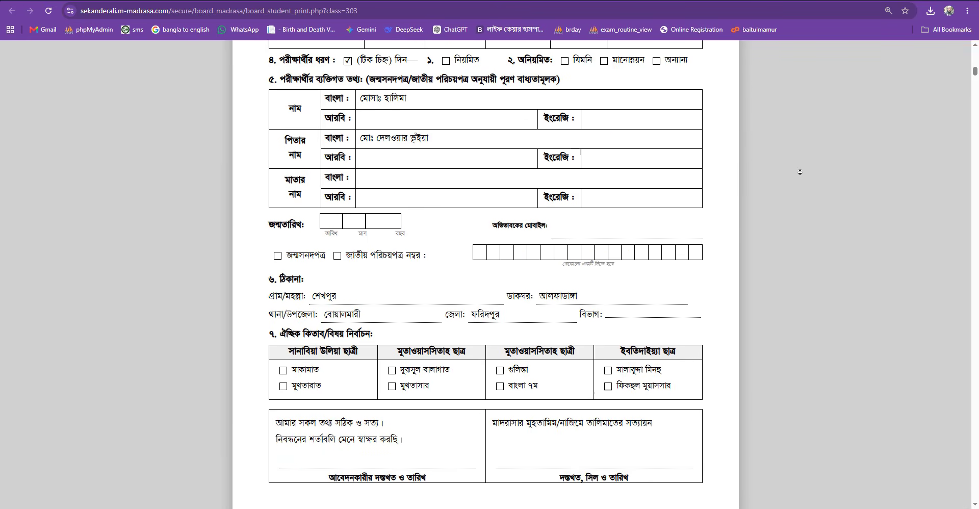
pyautogui.middleClick(800, 172)
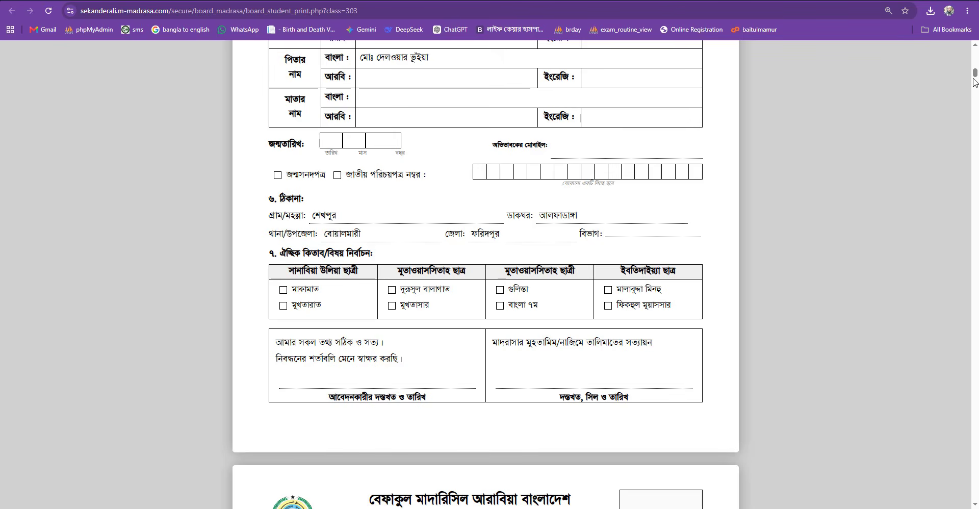
pyautogui.moveTo(976, 75); pyautogui.dragTo(976, 54)
pyautogui.moveTo(503, 351); pyautogui.dragTo(535, 350)
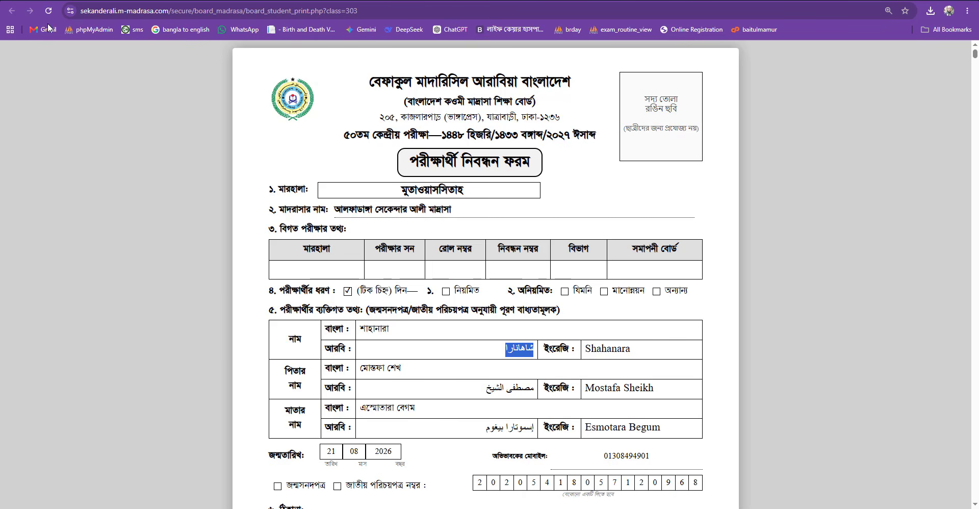
pyautogui.click(50, 0)
# Look up the first student by দাখিলা number on the সম্পাদনা ছাত্র page and review the student's name, parent and address details.
pyautogui.click(269, 214)
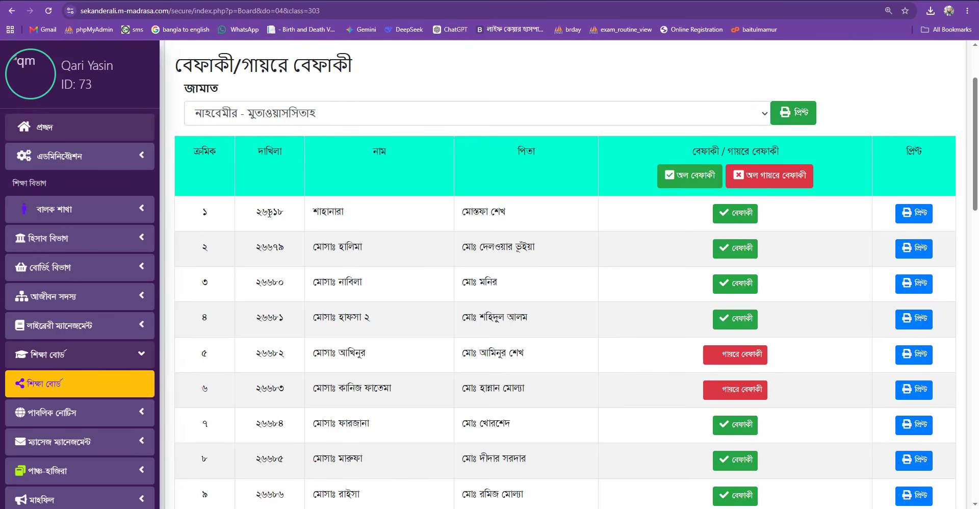
pyautogui.doubleClick(270, 214)
pyautogui.scroll(-8, 287, 244)
pyautogui.scroll(8, 290, 255)
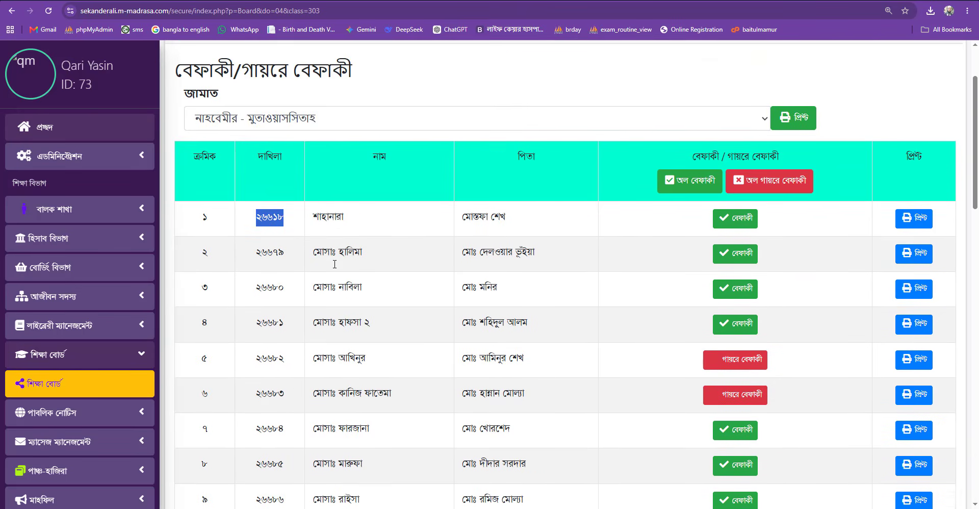
pyautogui.scroll(1, 335, 263)
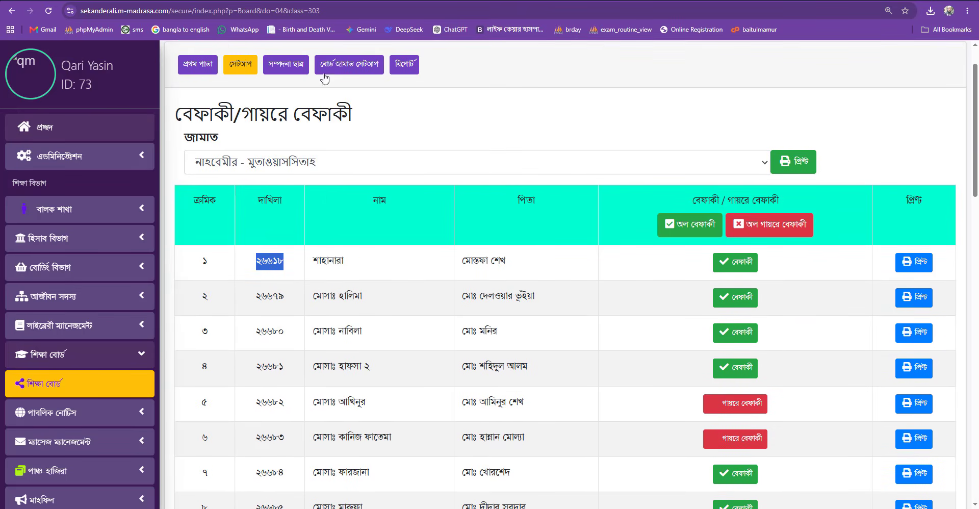
pyautogui.click(292, 69)
pyautogui.click(401, 165)
pyautogui.write('26618')
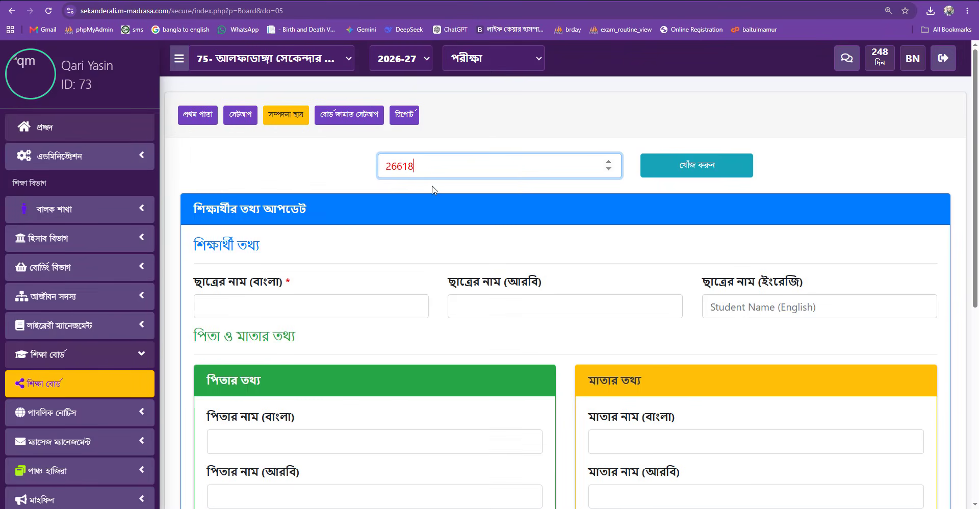
pyautogui.click(662, 174)
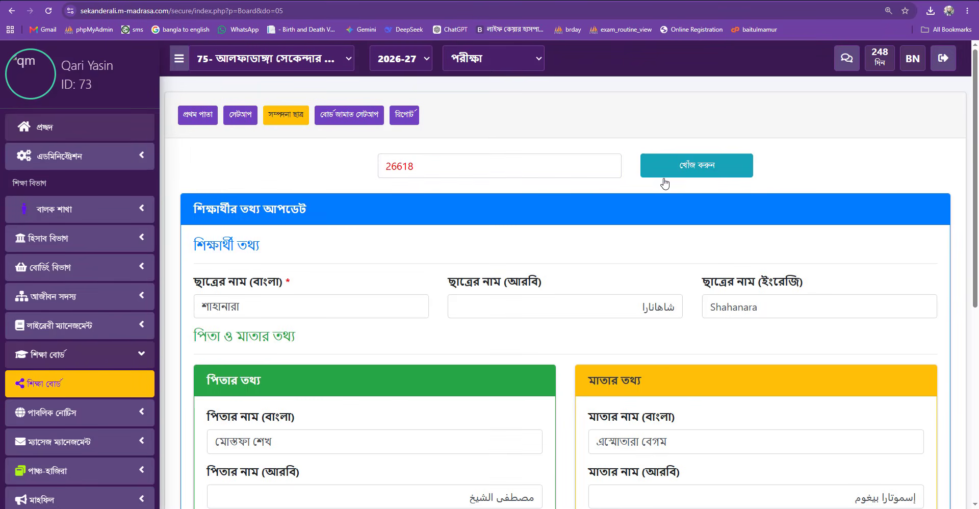
pyautogui.doubleClick(646, 298)
pyautogui.scroll(-5, 713, 319)
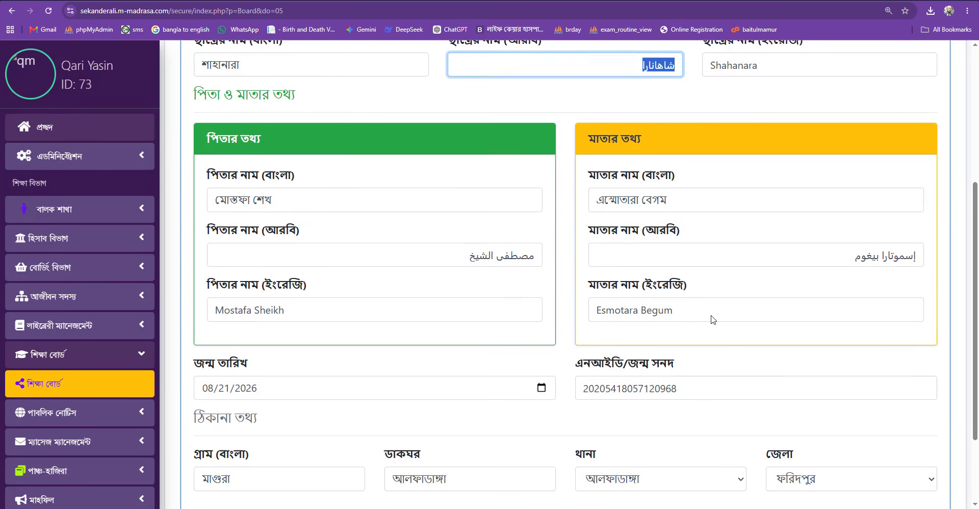
pyautogui.scroll(-1, 713, 319)
pyautogui.scroll(6, 615, 314)
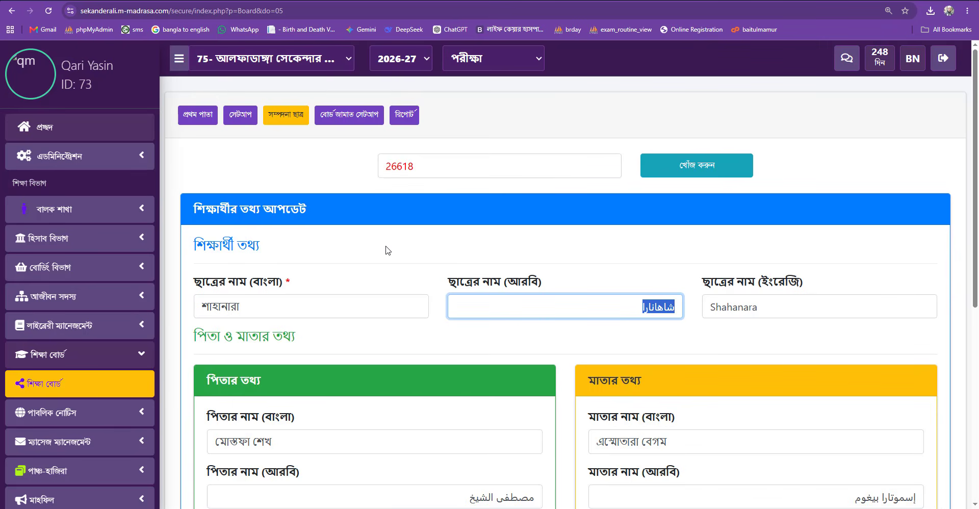
# Return to the সেটআপ page, list the students of নাহবেমীর - মুতাওয়াসসিতাহ and find the second student's দাখিলা number.
pyautogui.click(240, 114)
pyautogui.click(244, 212)
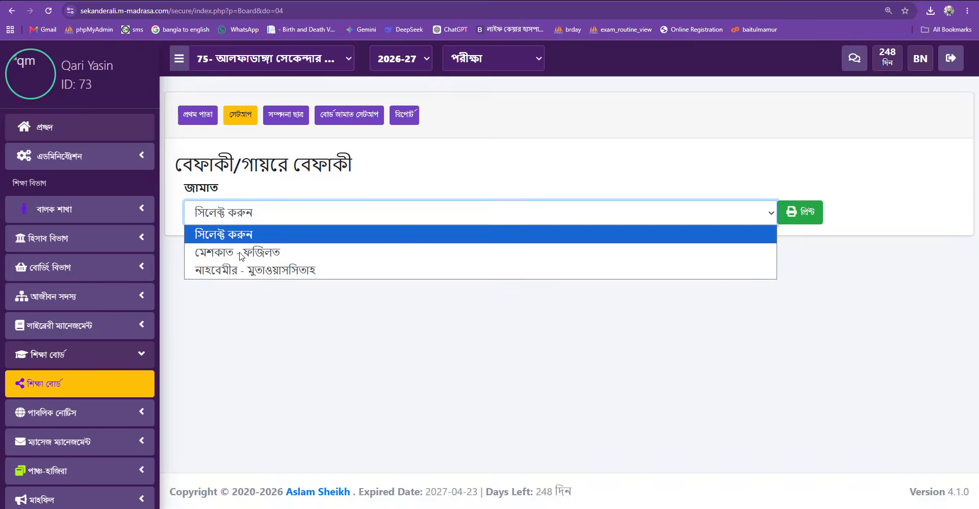
pyautogui.click(239, 268)
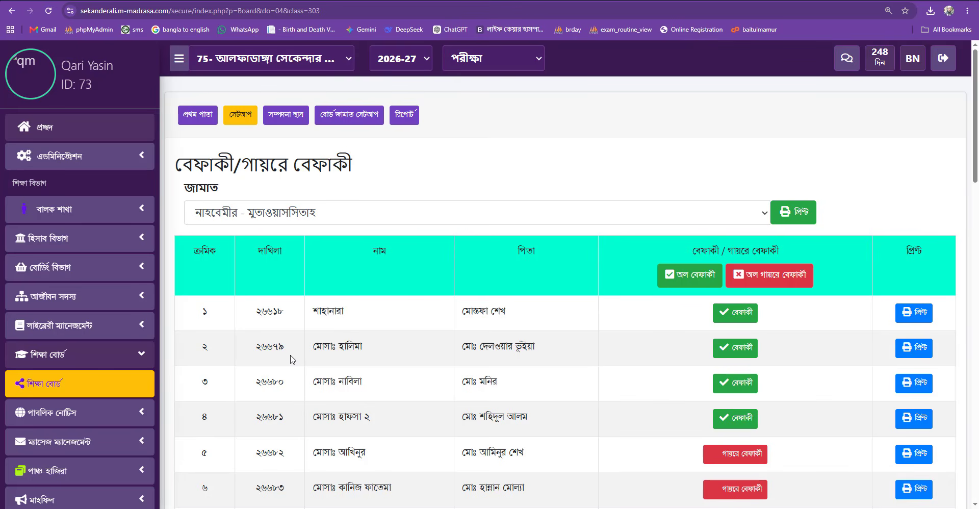
pyautogui.doubleClick(271, 345)
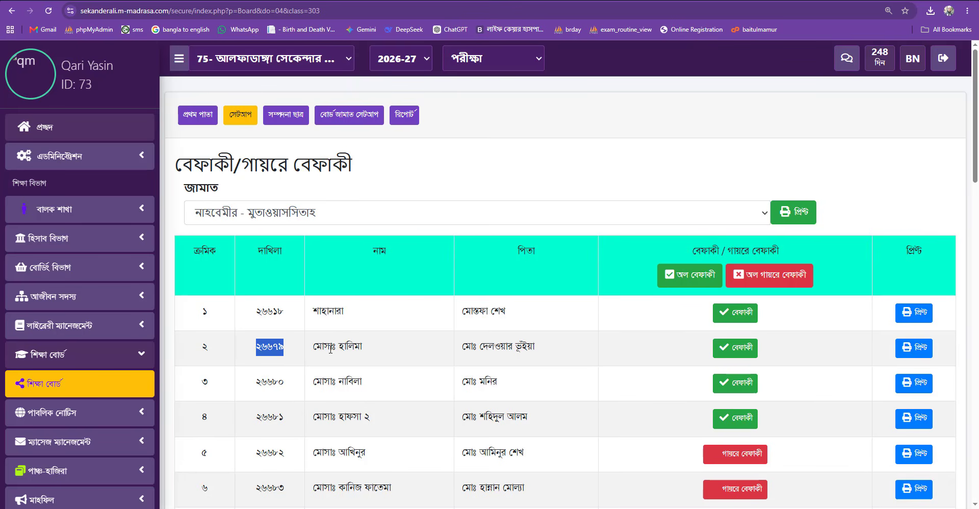
# Load the second student's record by দাখিলা number on the সম্পাদনা ছাত্র page and check the Bangla, Arabic and English name fields.
pyautogui.click(286, 114)
pyautogui.click(417, 173)
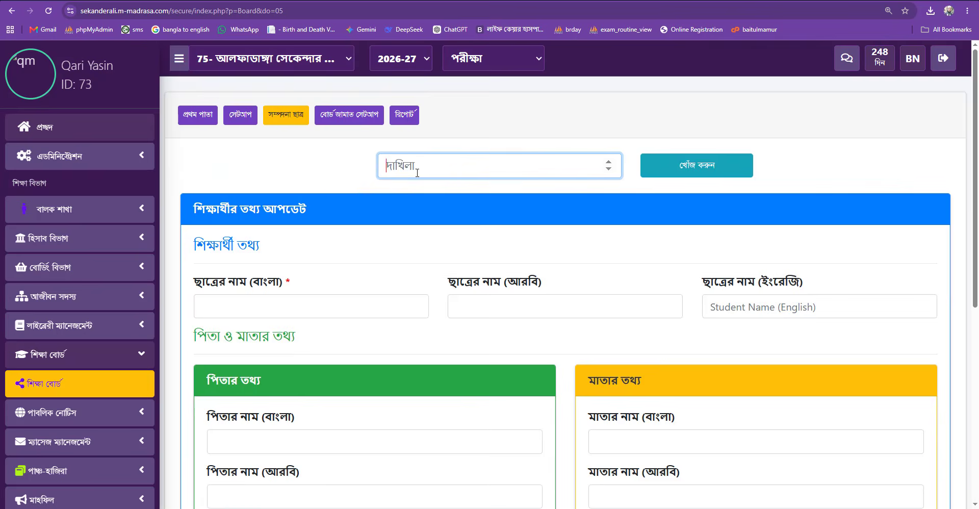
pyautogui.write('26679')
pyautogui.click(668, 168)
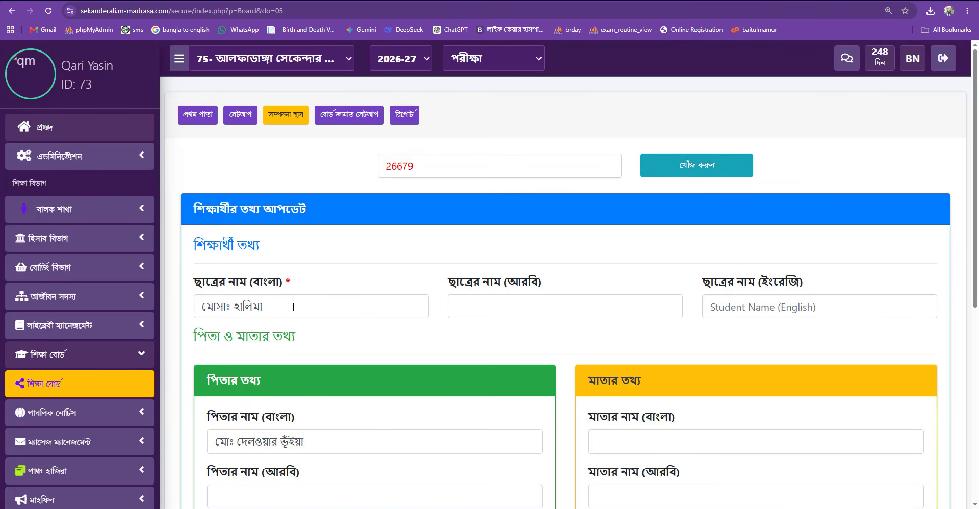
pyautogui.moveTo(276, 306); pyautogui.dragTo(201, 305)
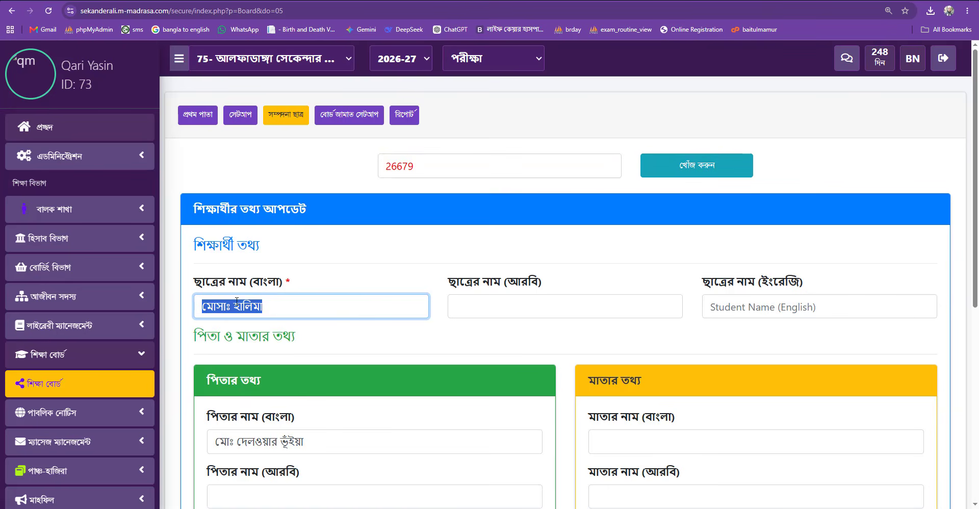
pyautogui.moveTo(449, 282); pyautogui.dragTo(545, 283)
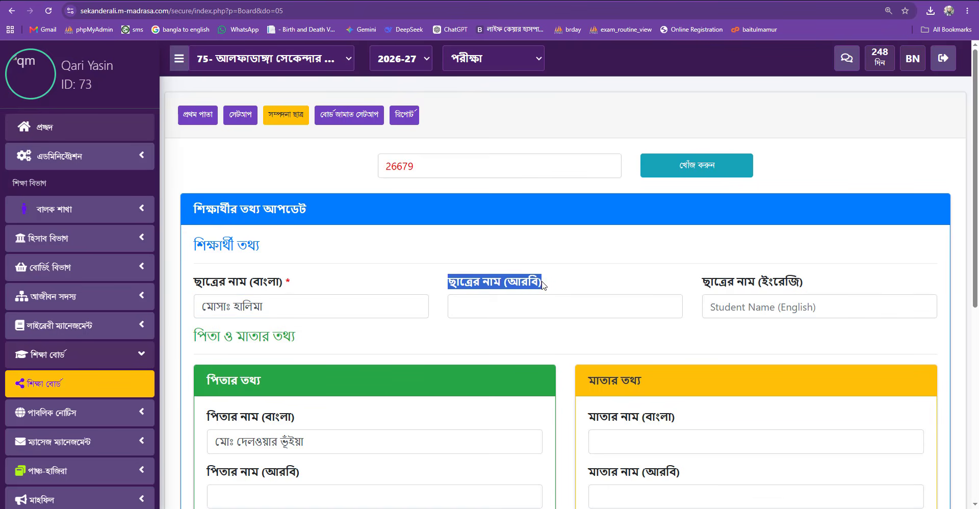
pyautogui.moveTo(702, 282); pyautogui.dragTo(799, 284)
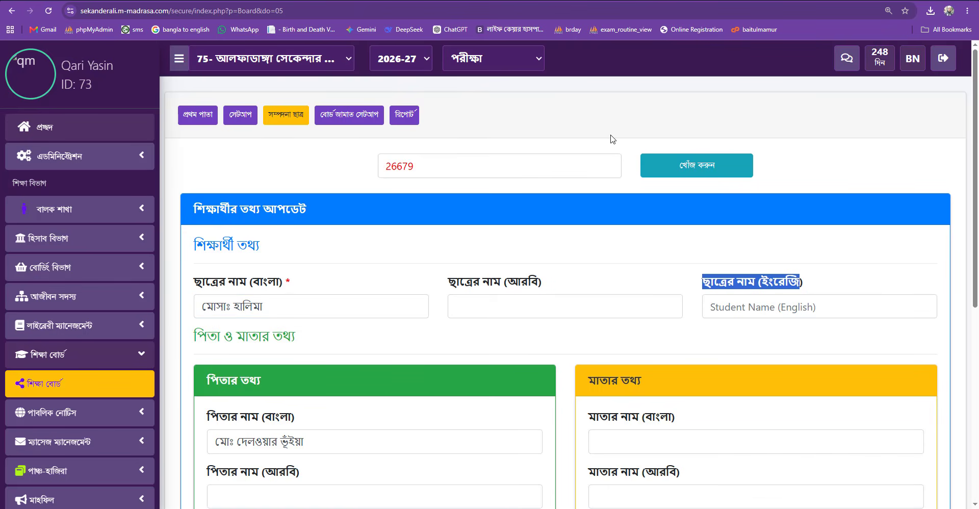
# Switch to Google's bangla to english translator in a new tab and detach it into a separate window over the student form.
pyautogui.hotkey('ctrl', 't')
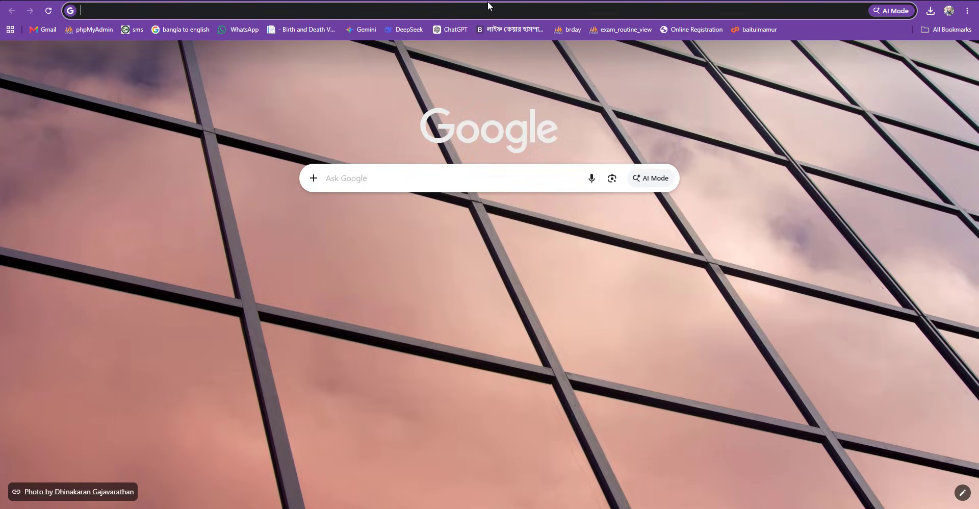
pyautogui.click(179, 31)
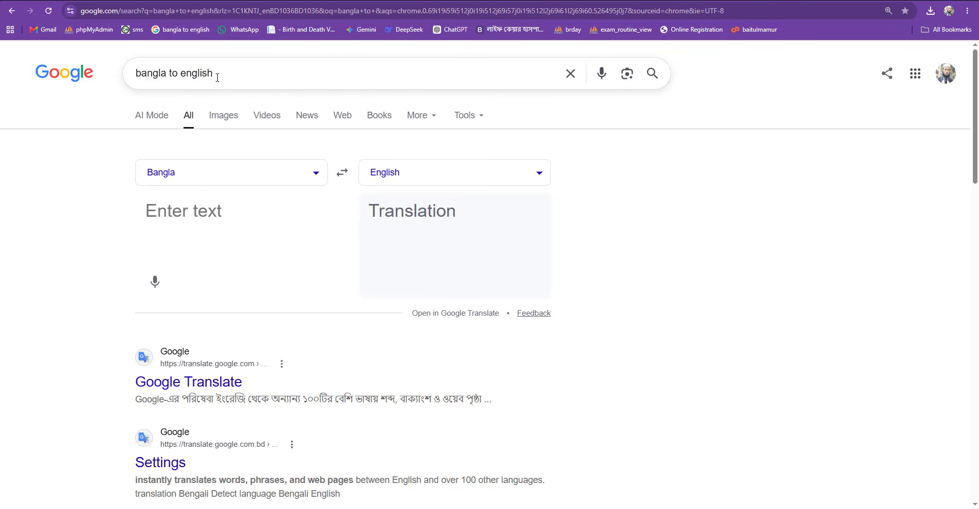
pyautogui.moveTo(217, 77); pyautogui.dragTo(127, 82)
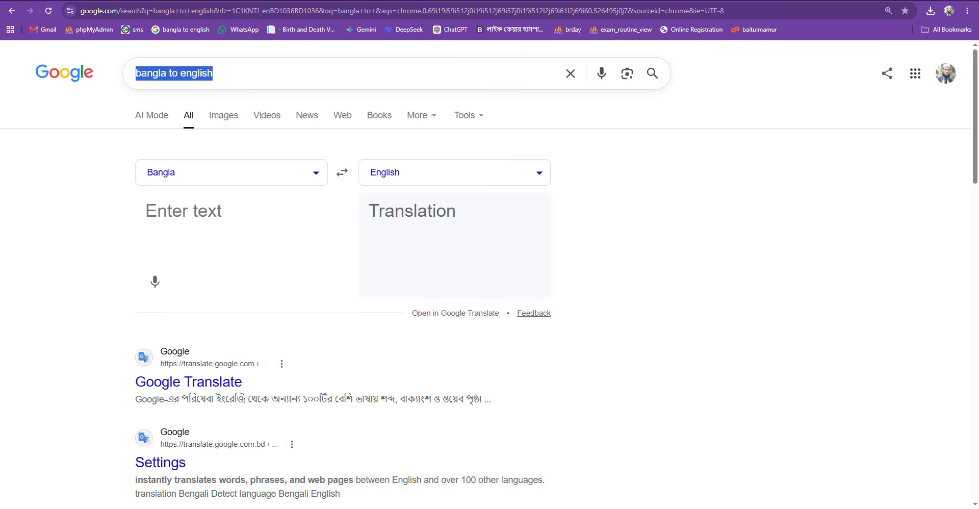
pyautogui.moveTo(569, 1); pyautogui.dragTo(770, 58)
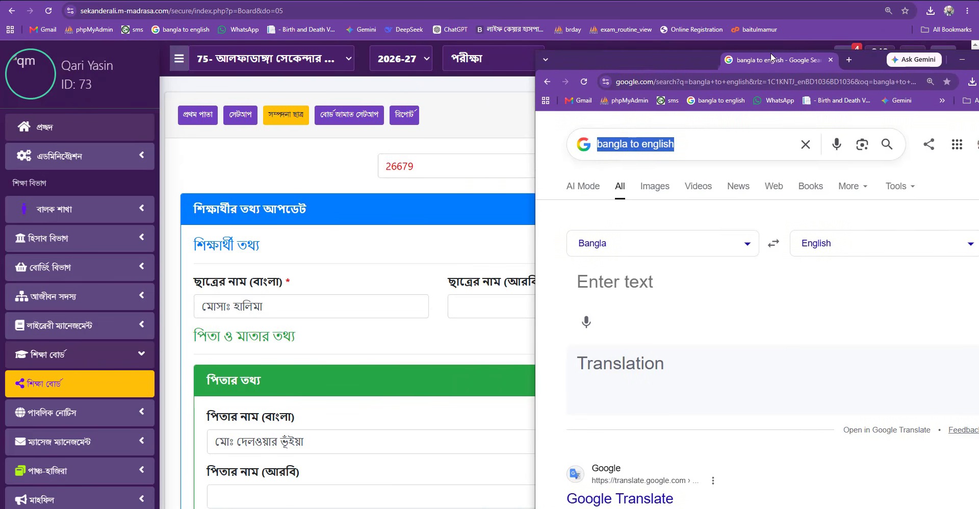
# Arrange the student form and the translator side by side and translate the student's Bangla name into English.
pyautogui.moveTo(455, 0); pyautogui.dragTo(278, 20)
pyautogui.moveTo(739, 66); pyautogui.dragTo(729, 26)
pyautogui.scroll(-2, 168, 300)
pyautogui.click(186, 258)
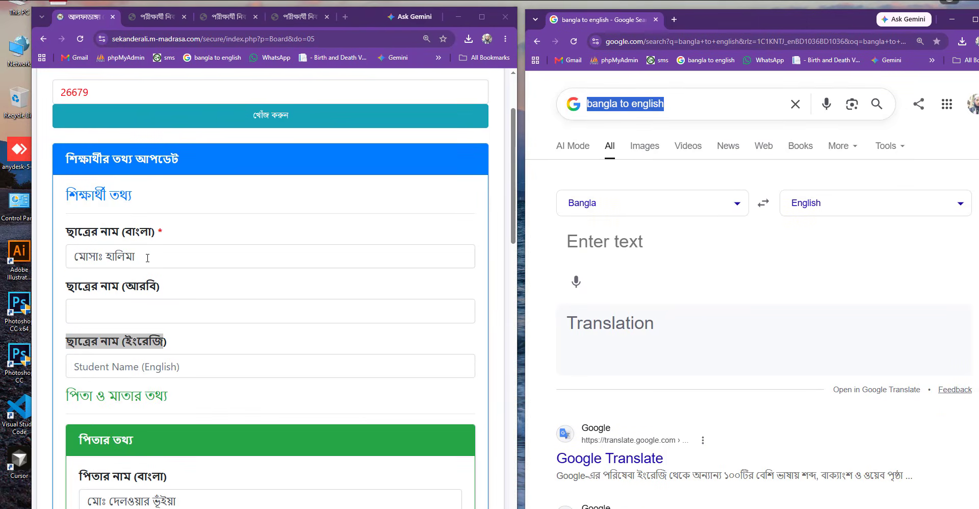
pyautogui.hotkey('ctrl', 'a')
pyautogui.hotkey('ctrl', 'c')
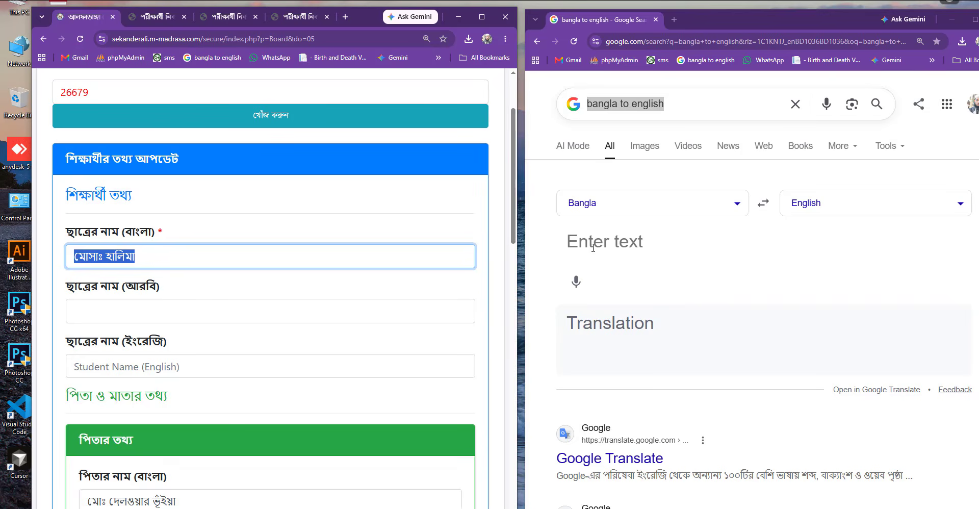
pyautogui.click(593, 248)
pyautogui.hotkey('ctrl', 'v')
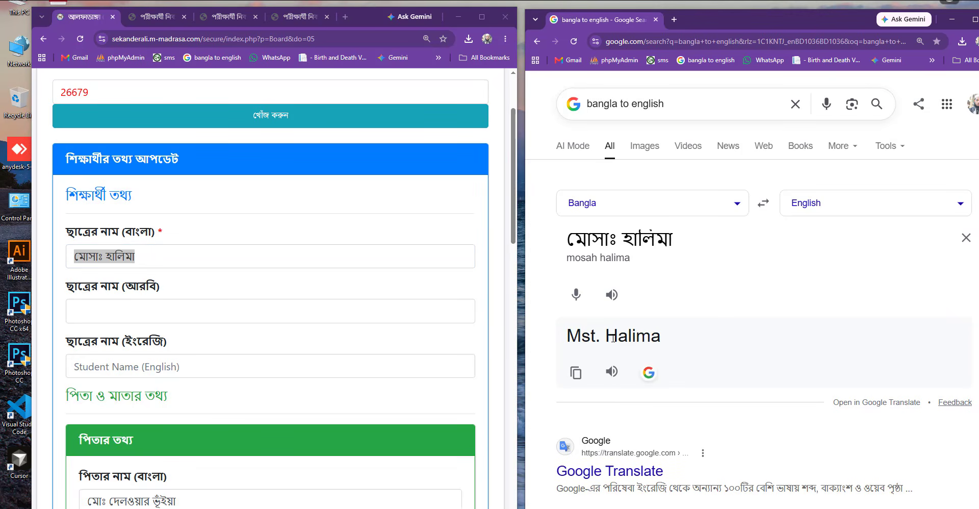
# Copy the English translation of the student's name into the ছাত্রের নাম (ইংরেজি) field.
pyautogui.moveTo(676, 337); pyautogui.dragTo(533, 341)
pyautogui.hotkey('ctrl', 'c')
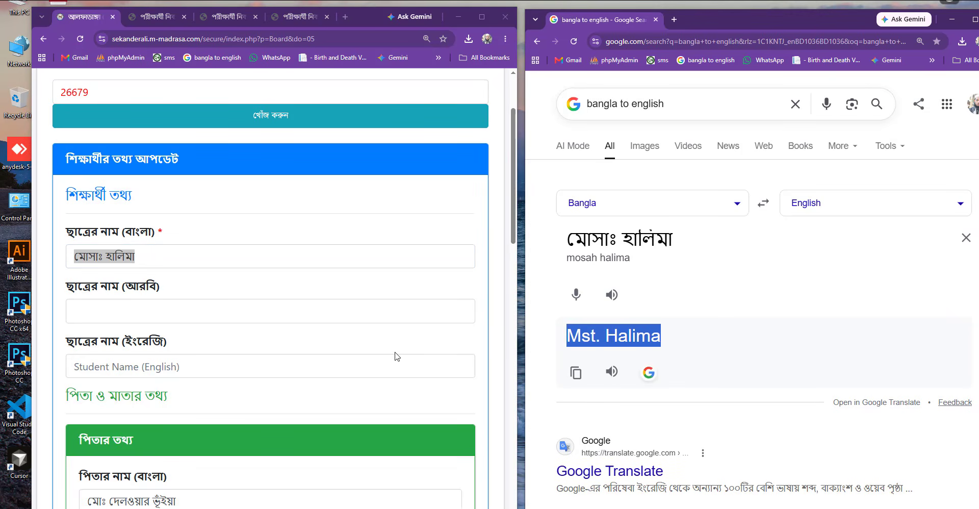
pyautogui.click(114, 314)
pyautogui.hotkey('ctrl', 'v')
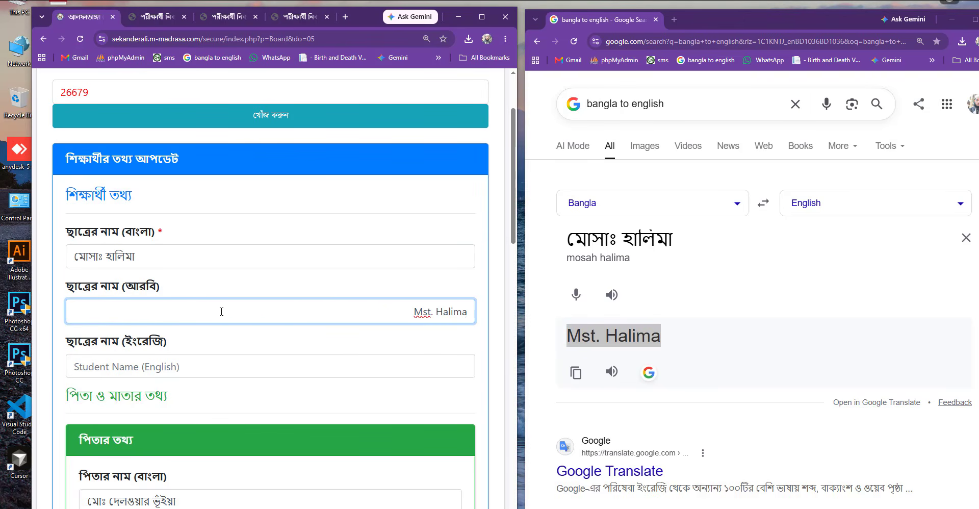
pyautogui.hotkey('ctrl', 'z')
pyautogui.click(190, 357)
pyautogui.hotkey('ctrl', 'v')
pyautogui.scroll(-1, 230, 351)
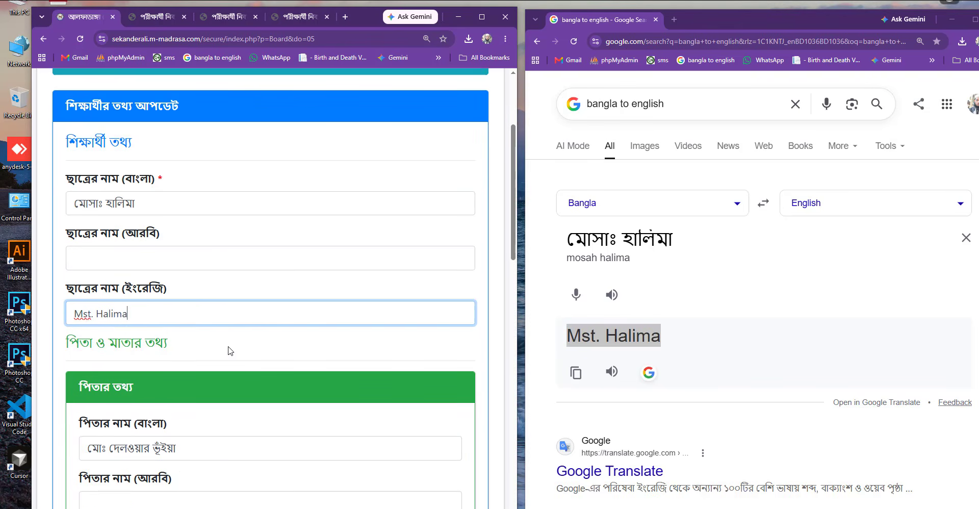
# Translate the father's Bangla name into English and enter it in the পিতার নাম (ইংরেজি) field.
pyautogui.scroll(-3, 230, 351)
pyautogui.moveTo(189, 301); pyautogui.dragTo(90, 301)
pyautogui.hotkey('ctrl', 'c')
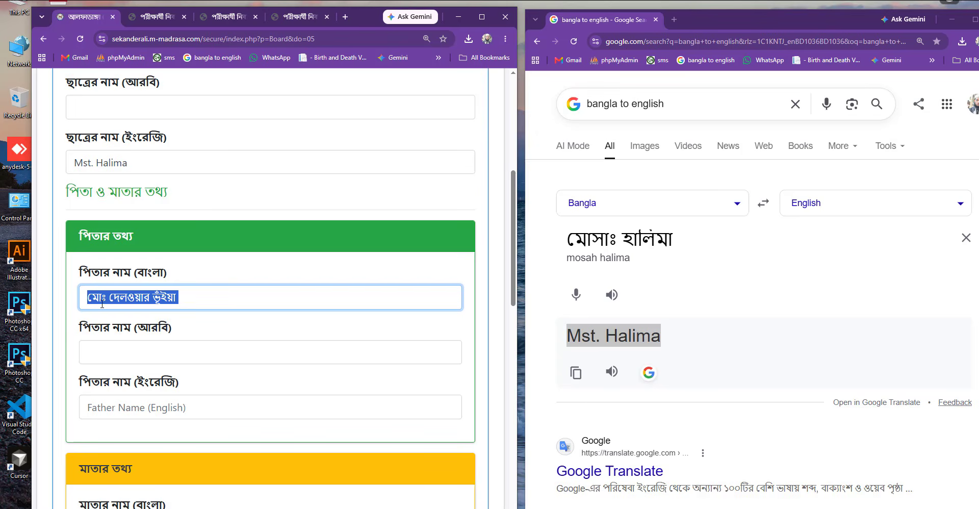
pyautogui.tripleClick(623, 249)
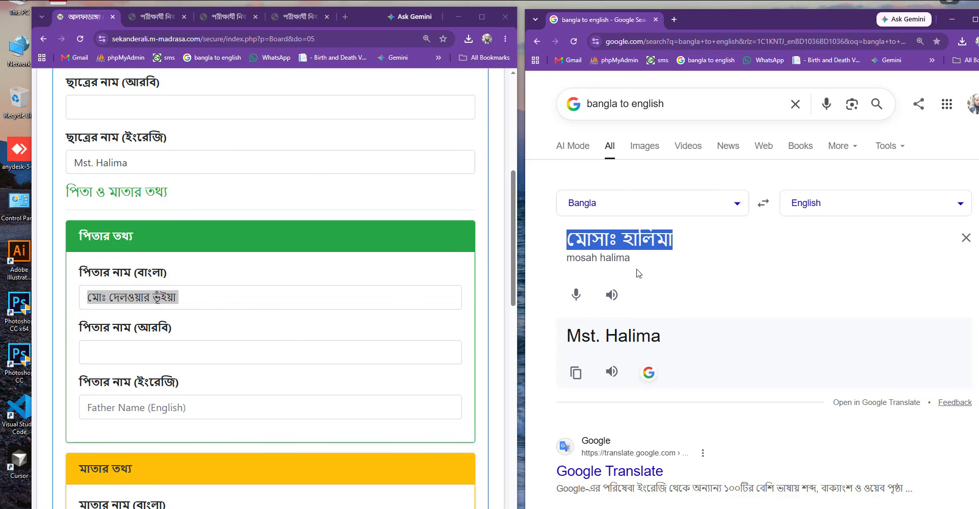
pyautogui.hotkey('ctrl', 'v')
pyautogui.click(575, 393)
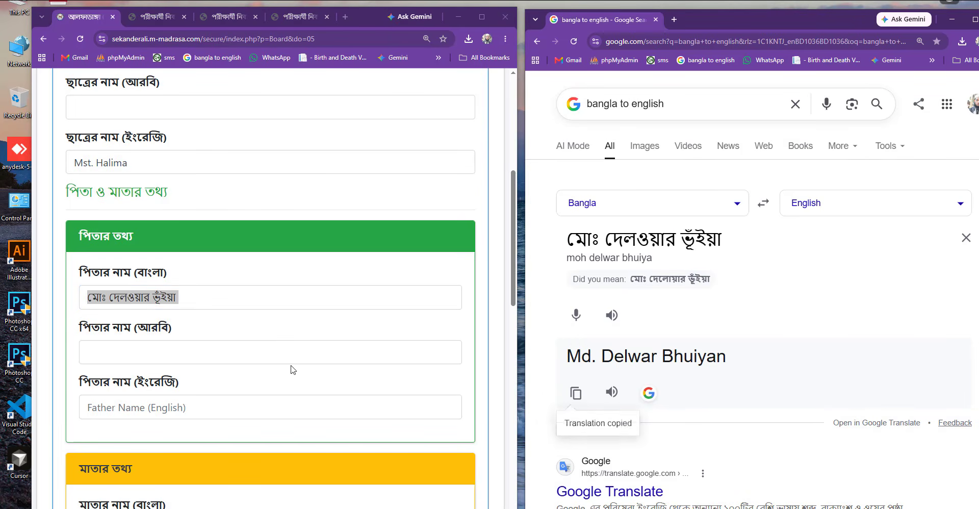
pyautogui.click(148, 407)
pyautogui.hotkey('ctrl', 'v')
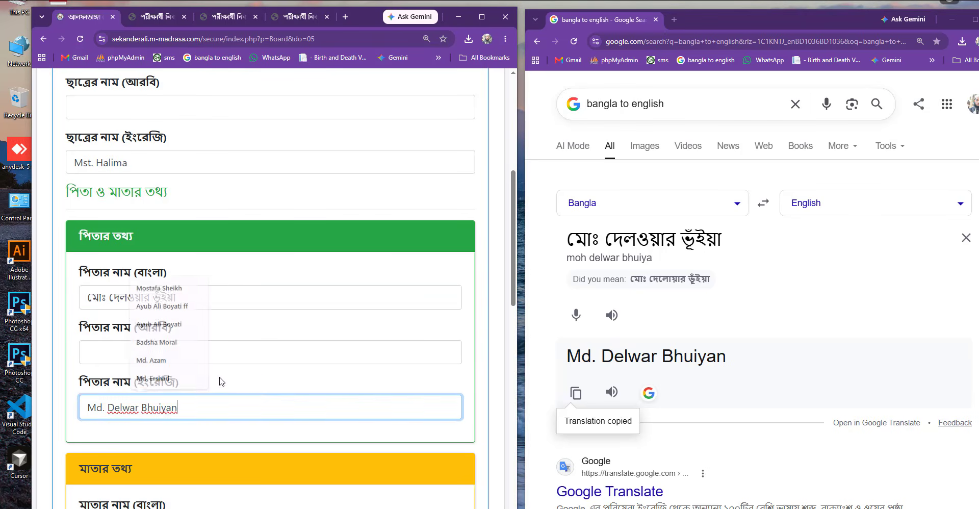
# Check the mother's name fields and set the translator's target language to Arabic.
pyautogui.scroll(-5, 178, 325)
pyautogui.click(123, 274)
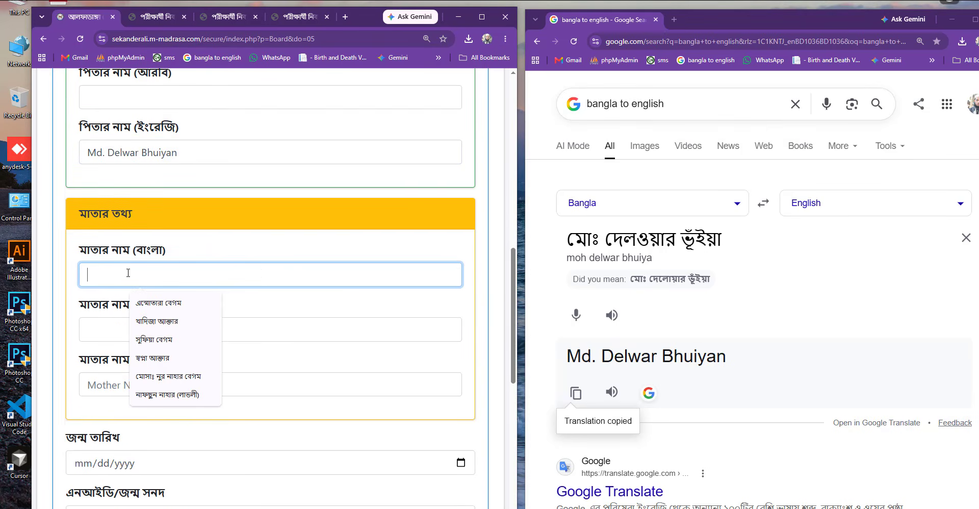
pyautogui.scroll(4, 274, 275)
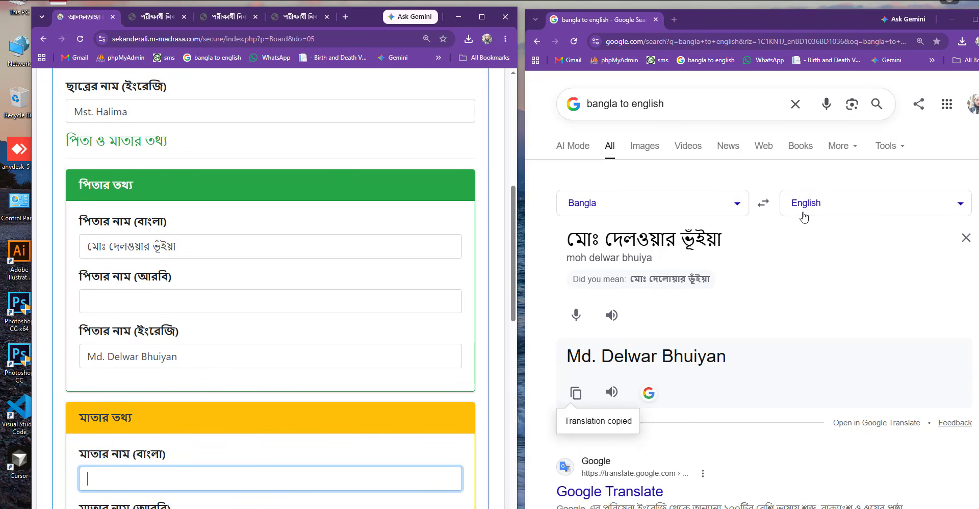
pyautogui.click(921, 209)
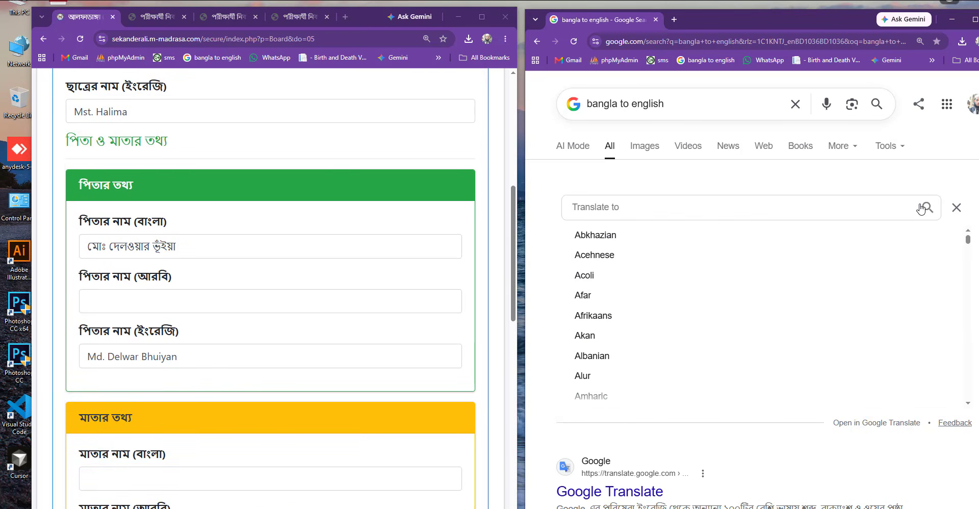
pyautogui.write('ar')
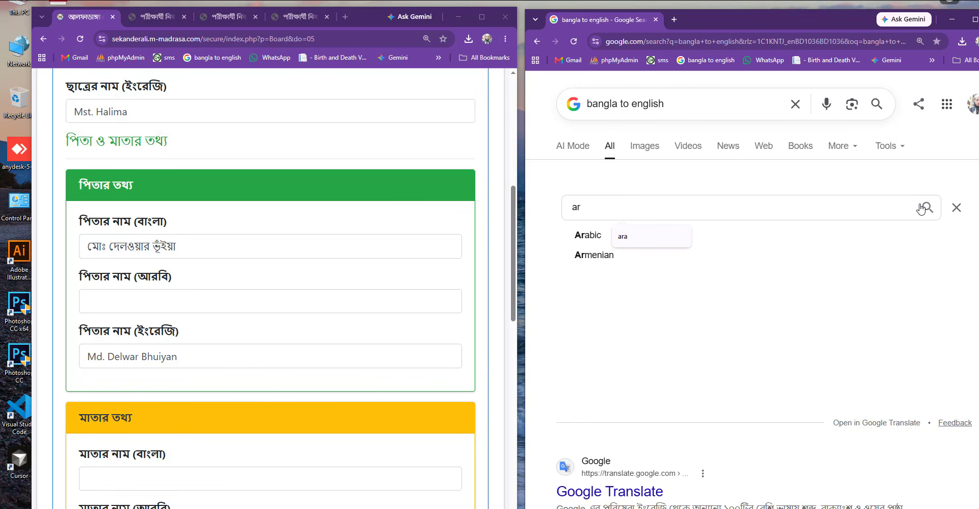
pyautogui.write('a')
pyautogui.press('Return')
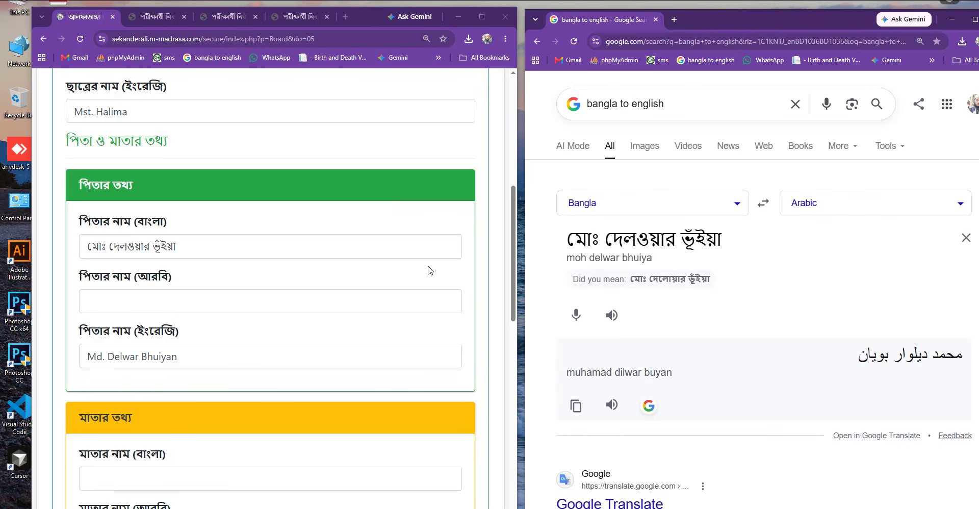
# Translate the student's Bangla name into Arabic and enter it in the ছাত্রের নাম (আরবি) field.
pyautogui.scroll(1, 136, 282)
pyautogui.scroll(7, 137, 282)
pyautogui.moveTo(135, 358); pyautogui.dragTo(75, 359)
pyautogui.hotkey('ctrl', 'c')
pyautogui.tripleClick(630, 242)
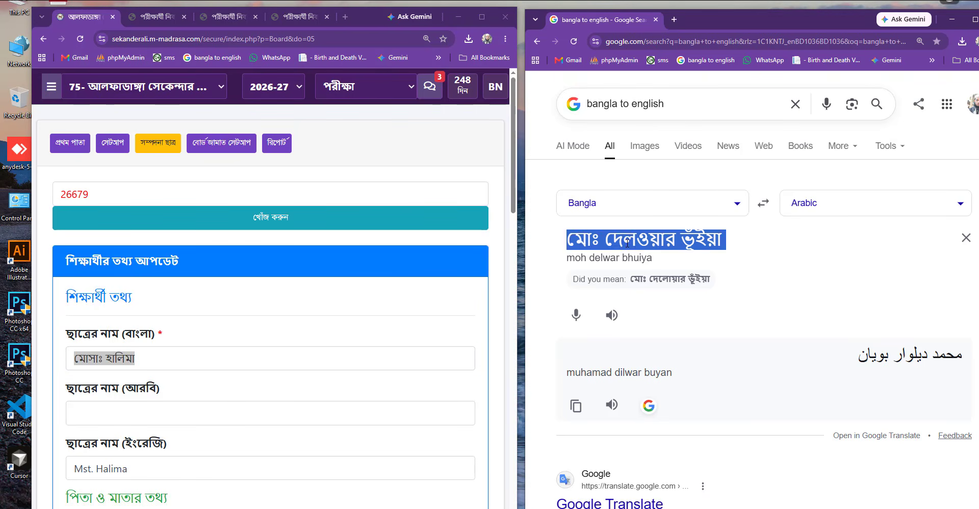
pyautogui.hotkey('ctrl', 'v')
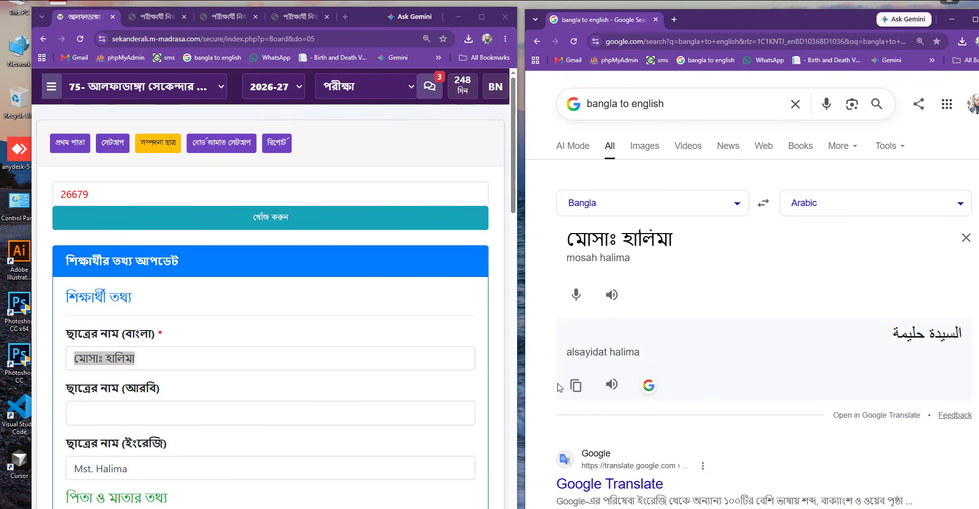
pyautogui.click(576, 384)
pyautogui.click(150, 416)
pyautogui.hotkey('ctrl', 'v')
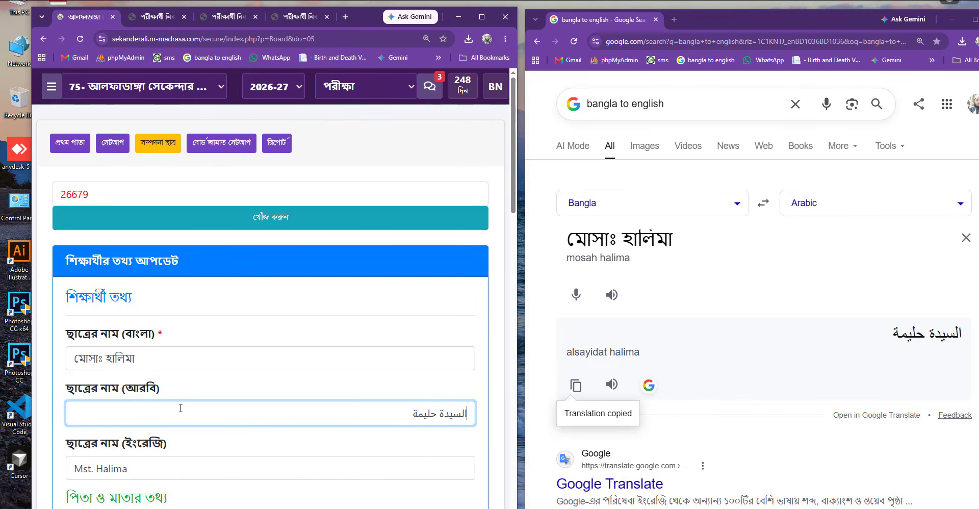
# Enter the Arabic translation of the father's Bangla name in the পিতার নাম (আরবি) field and save the student's record.
pyautogui.scroll(-3, 181, 409)
pyautogui.tripleClick(179, 445)
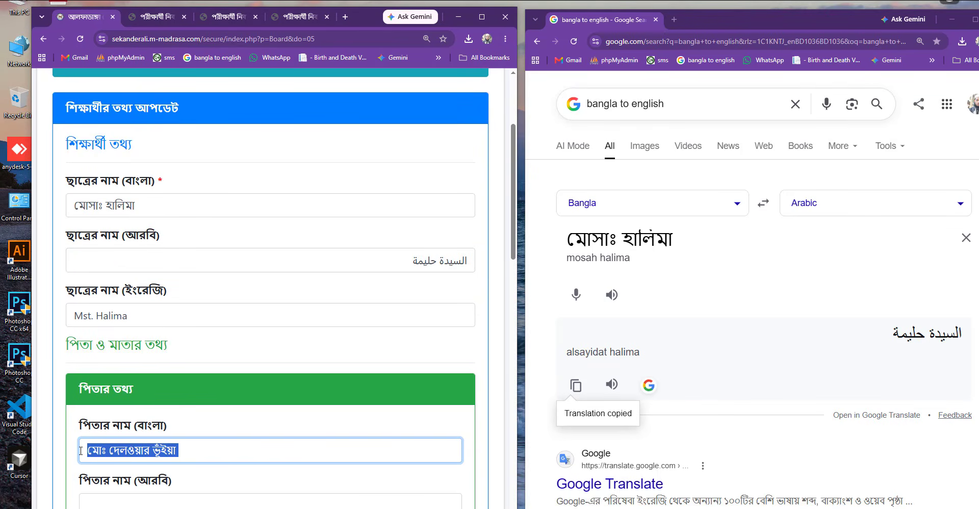
pyautogui.hotkey('ctrl', 'c')
pyautogui.tripleClick(593, 245)
pyautogui.hotkey('ctrl', 'v')
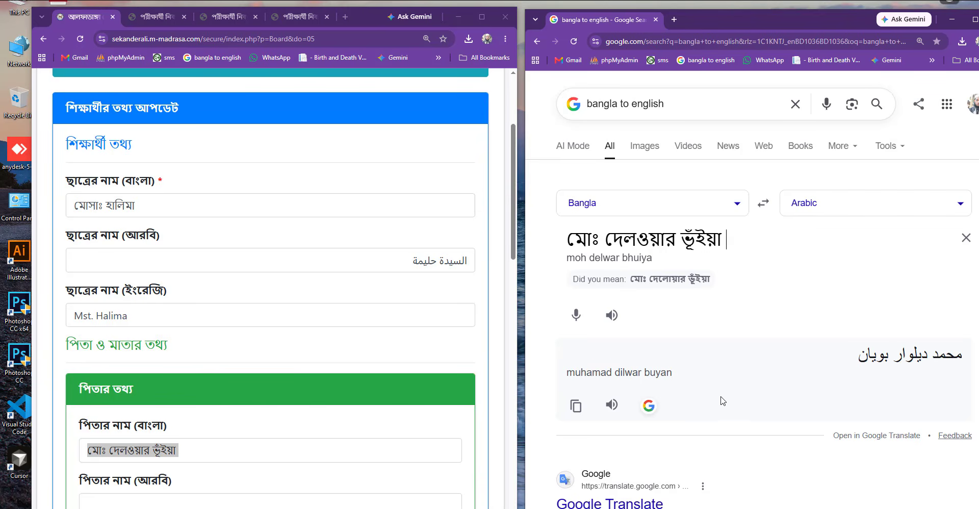
pyautogui.click(575, 405)
pyautogui.scroll(-3, 281, 398)
pyautogui.click(131, 353)
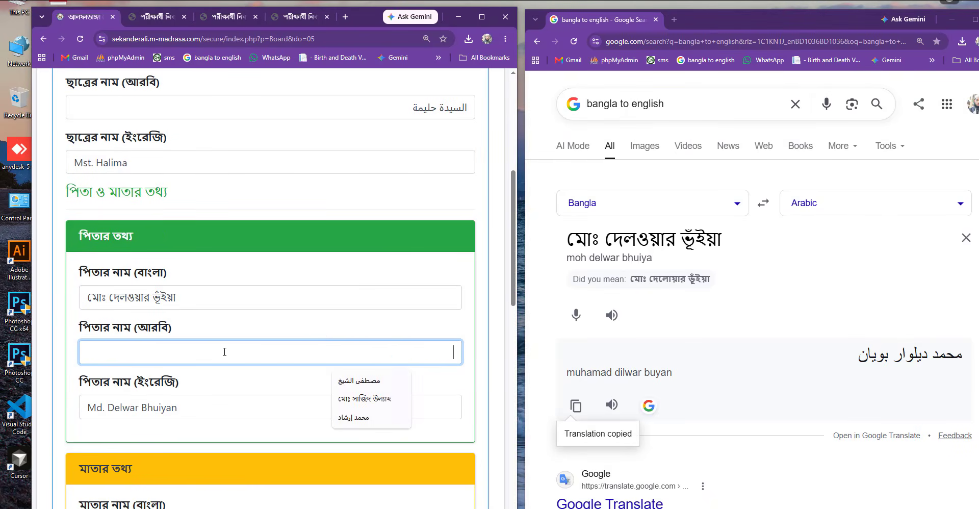
pyautogui.hotkey('ctrl', 'v')
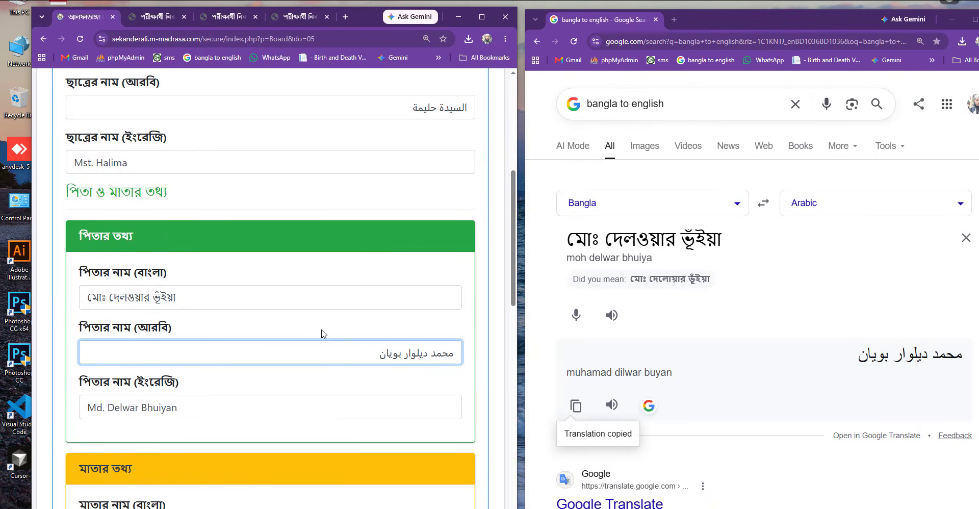
pyautogui.scroll(-10, 321, 334)
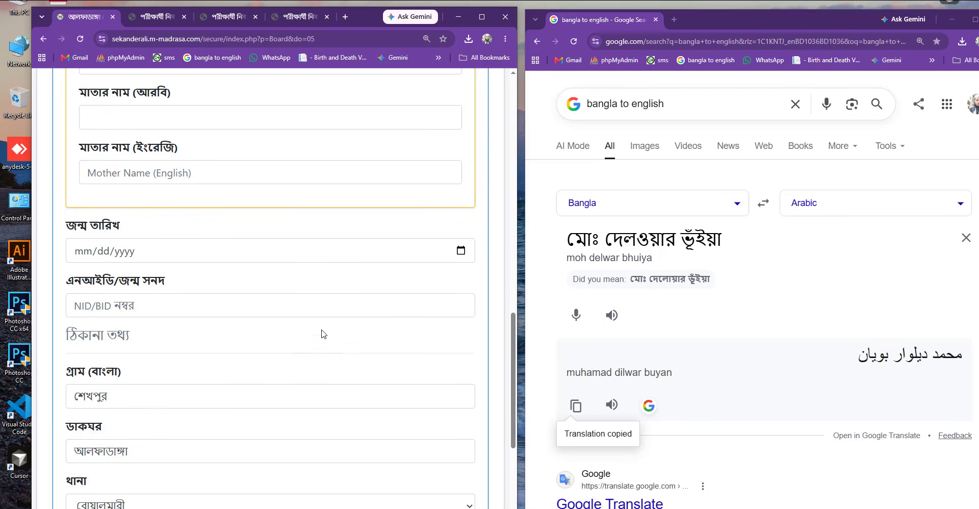
pyautogui.click(271, 433)
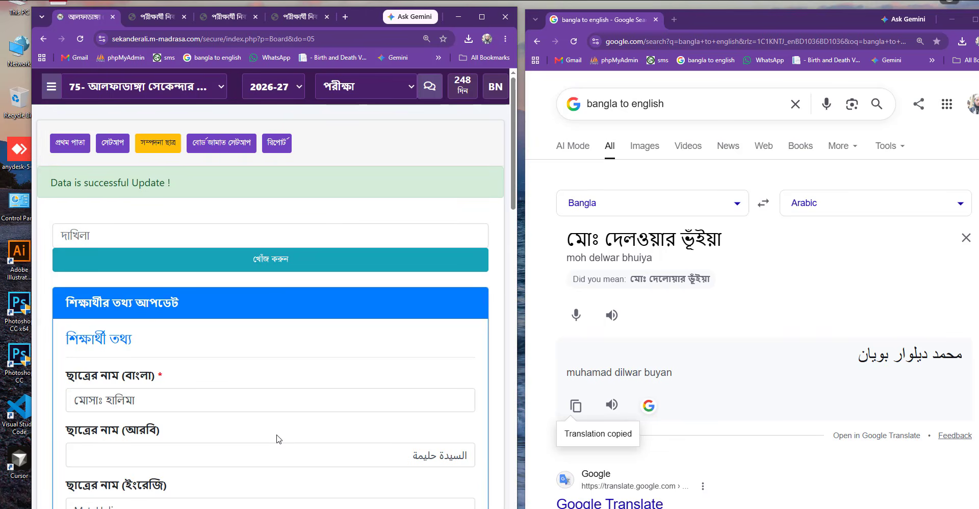
# Maximize the student form window and list the students of নাহবেমীর - মুতাওয়াসসিতাহ on the সেটআপ page.
pyautogui.click(481, 16)
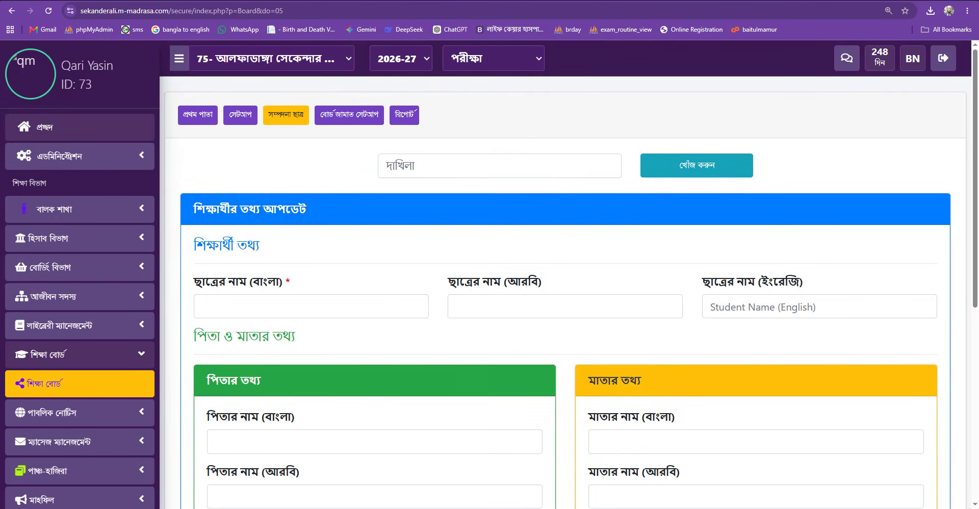
pyautogui.click(238, 115)
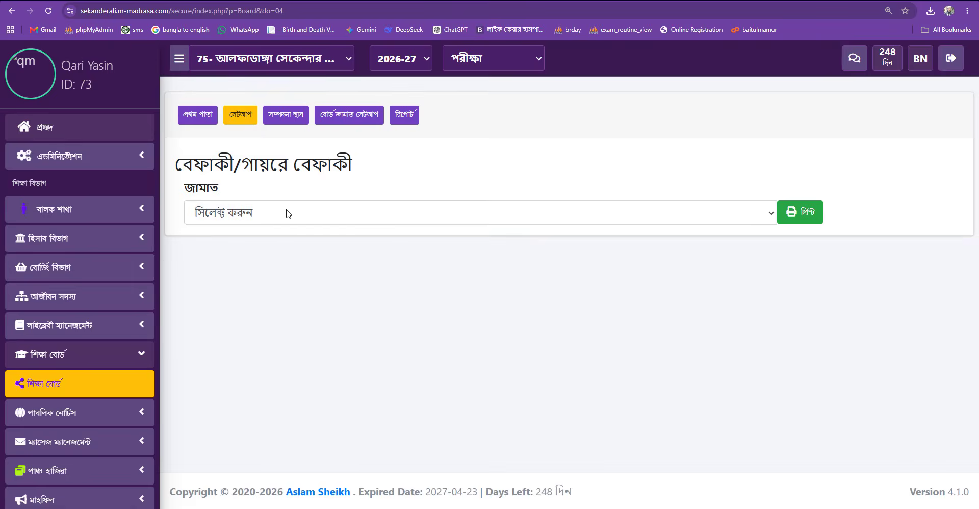
pyautogui.click(288, 213)
pyautogui.click(257, 270)
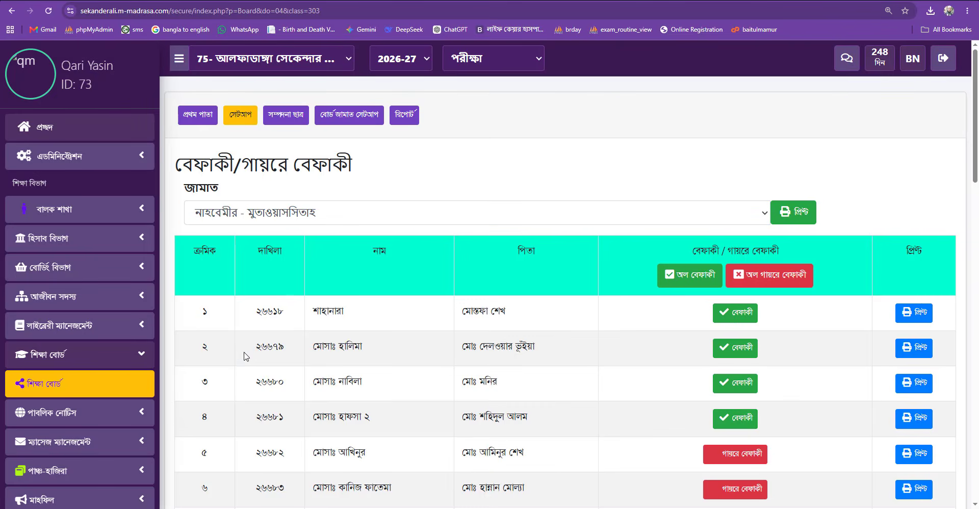
# Open the second student's পরীক্ষার্থী নিবন্ধন ফরম and review the Bangla, Arabic and English names and the address details.
pyautogui.moveTo(244, 355); pyautogui.dragTo(334, 351)
pyautogui.click(917, 347)
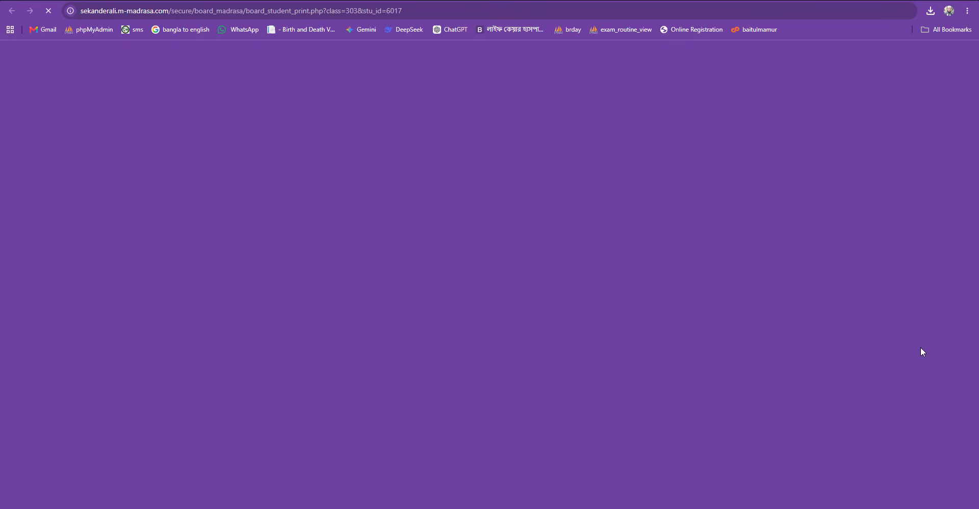
pyautogui.moveTo(484, 353); pyautogui.dragTo(586, 353)
pyautogui.click(819, 175)
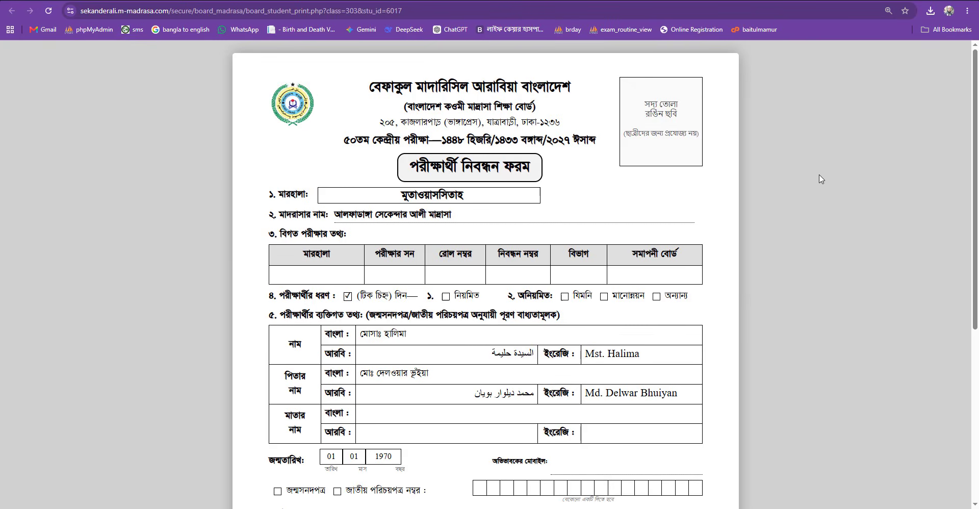
pyautogui.middleClick(819, 175)
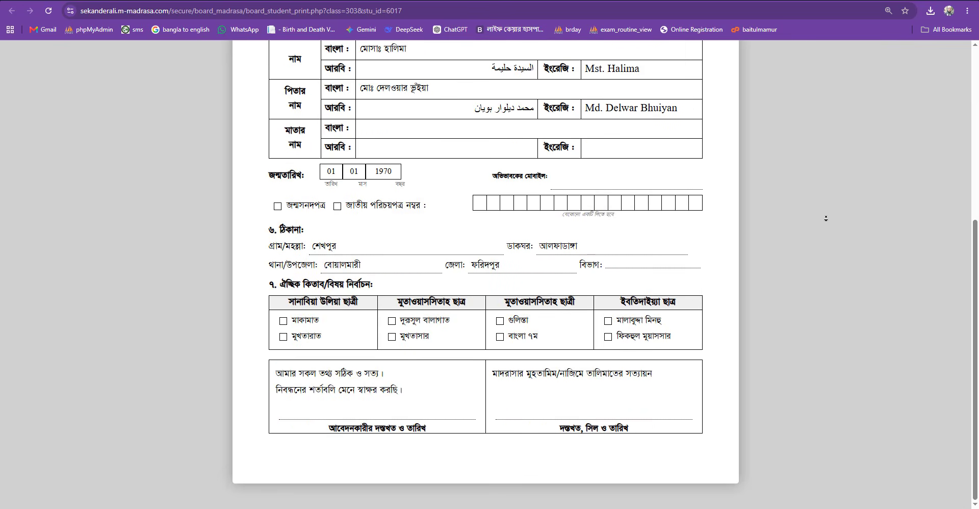